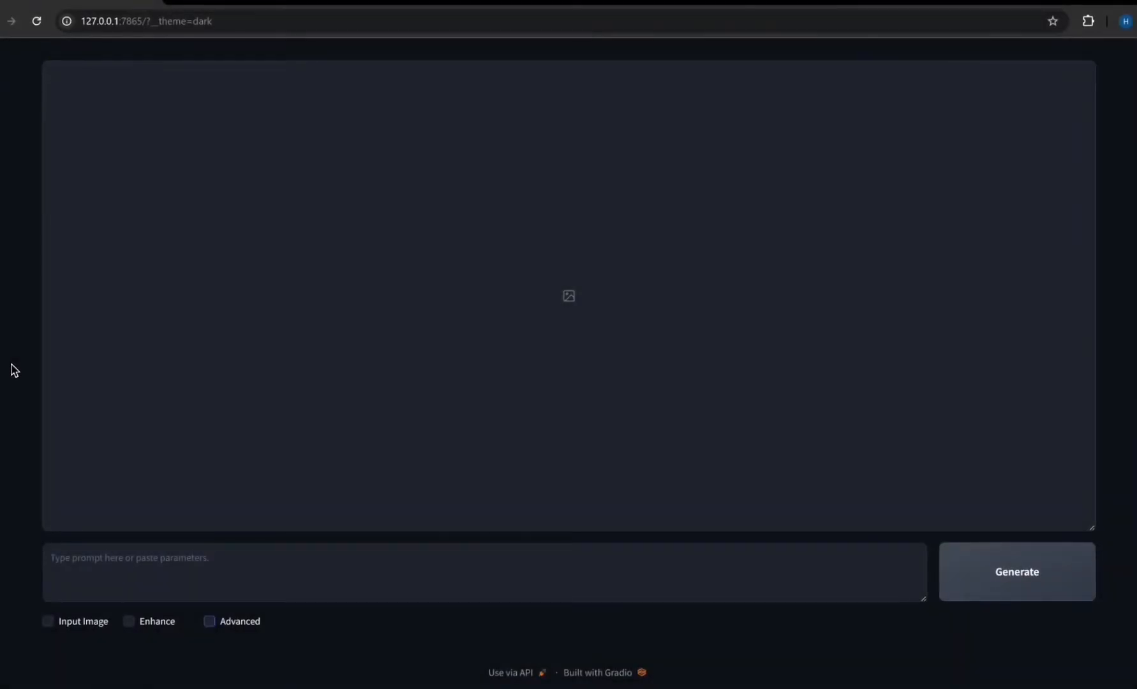
- Enter a prompt for a photorealistic head-and-shoulders shot of a pretty young woman with glossy black shoulder-length hair, dark purple lips, big smile, neutral background
{"action": "left_click", "coordinate": [130, 547]}
{"action": "type", "text": "photorealistic shot showing shoulders and head of  pretty young woman with shoulder length glossy black hair, with dark purple lips and a big smile looking towards the camera, neutral background"}
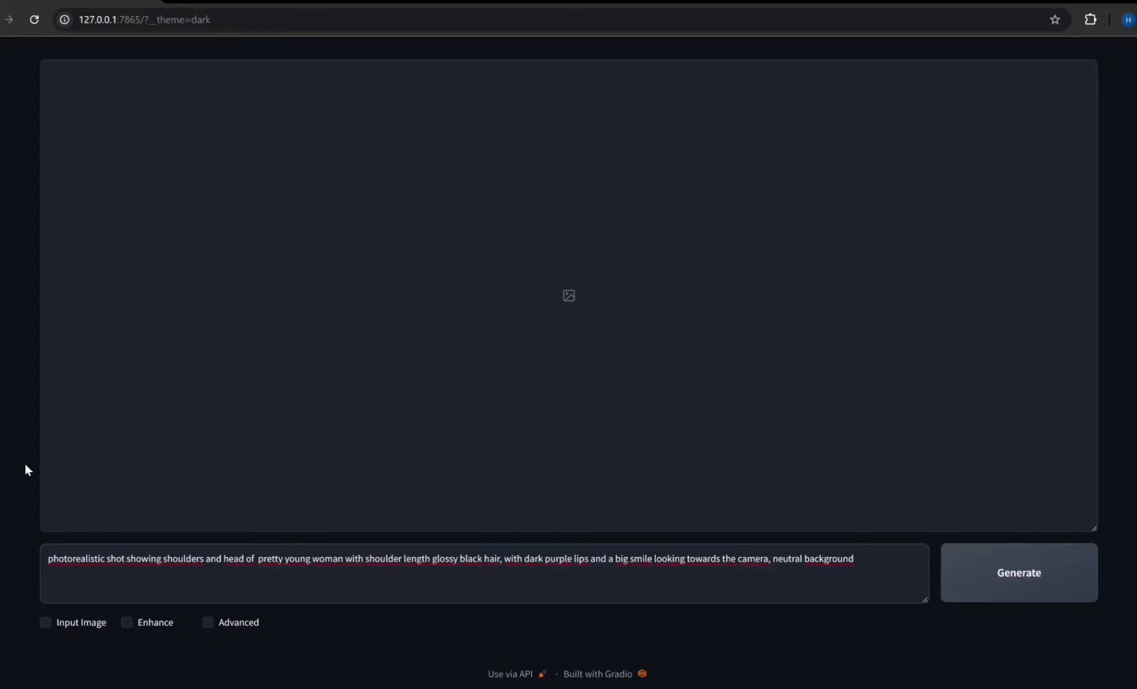
- Show the advanced settings, set the image number to 4, generate the portraits and browse the results
{"action": "left_click", "coordinate": [208, 622]}
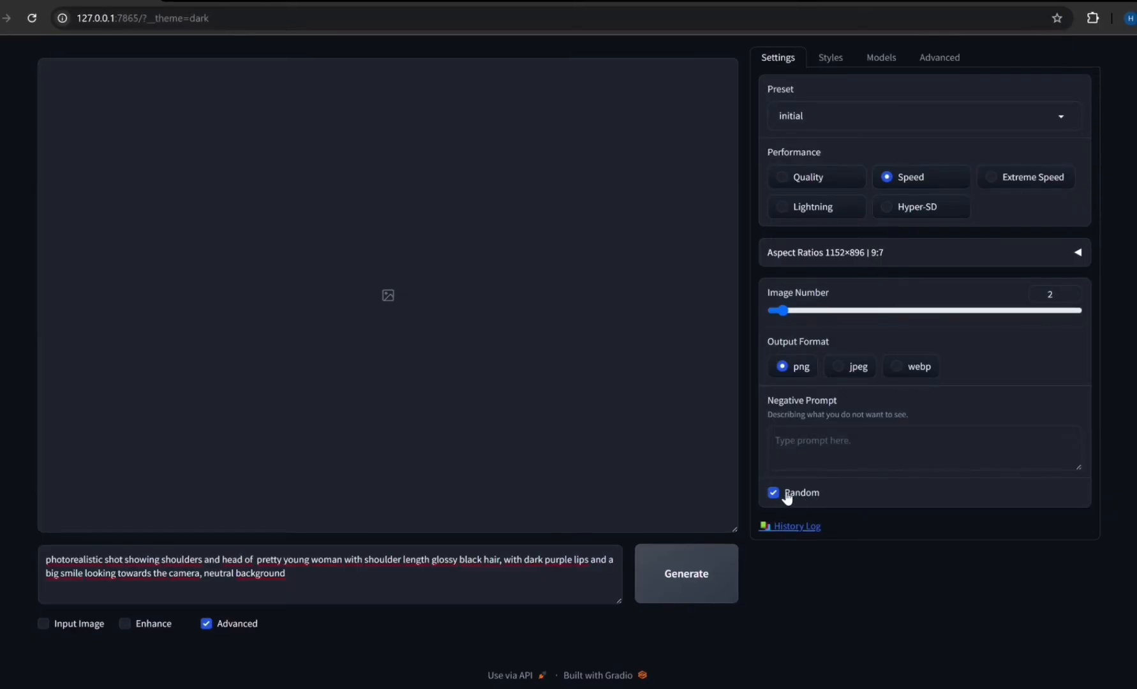
{"action": "left_click_drag", "start_coordinate": [784, 310], "coordinate": [803, 310]}
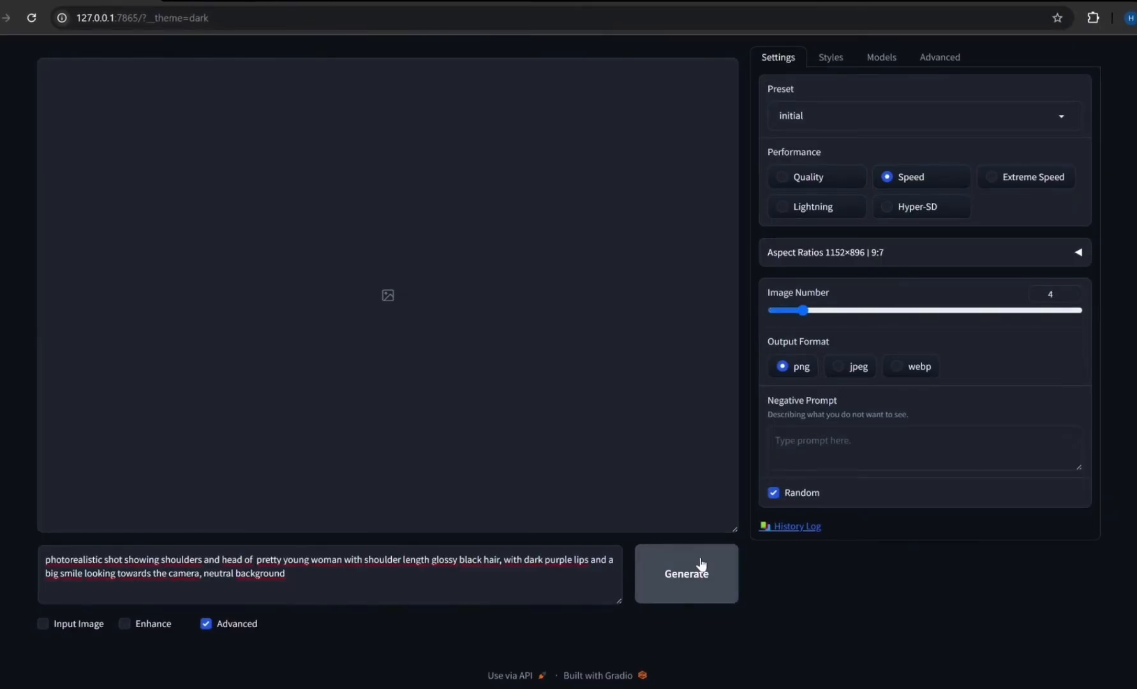
{"action": "left_click", "coordinate": [700, 563]}
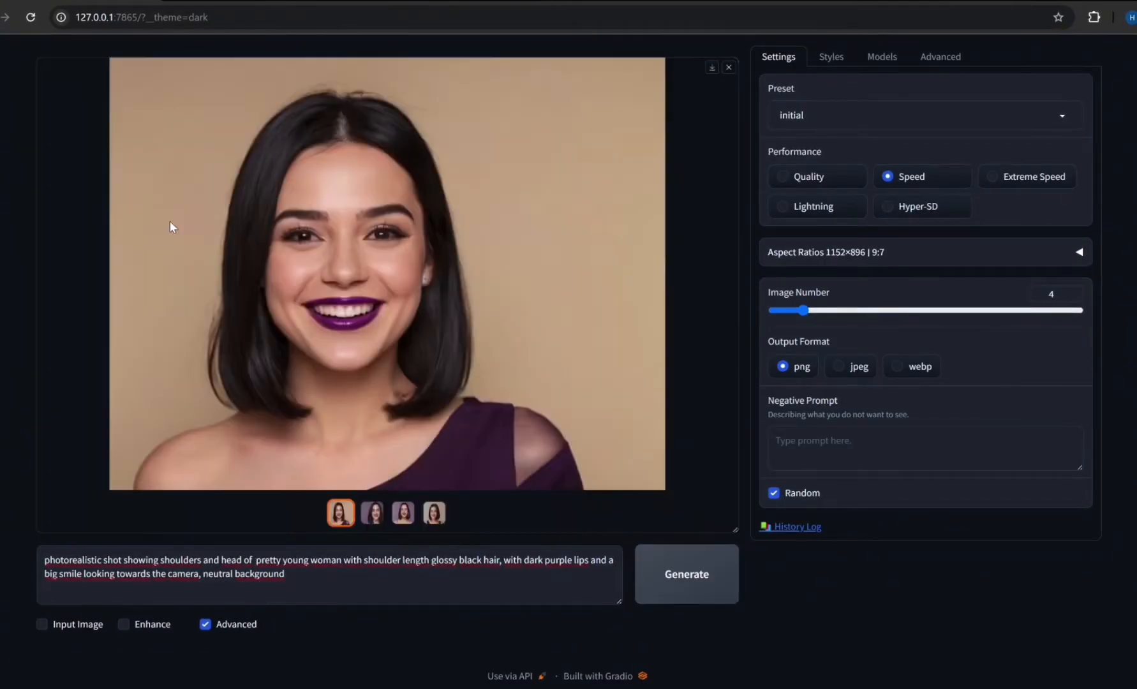
{"action": "left_click", "coordinate": [374, 242]}
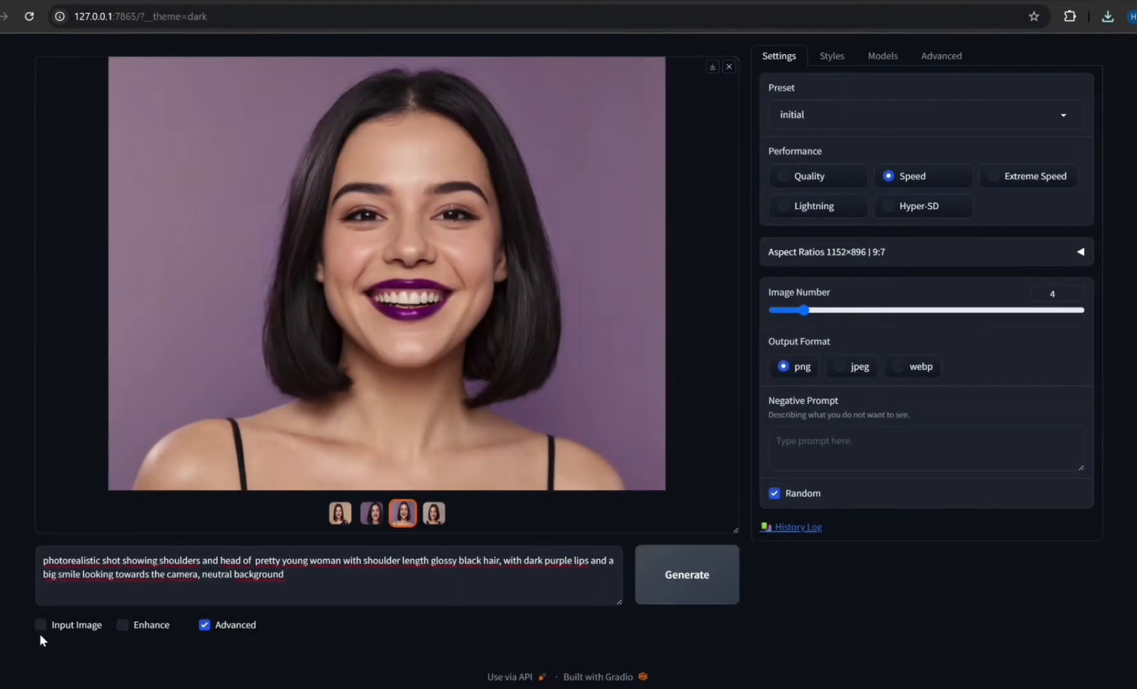
- Enable input images and load the generated purple-background portrait into the first image prompt slot
{"action": "left_click", "coordinate": [40, 626]}
{"action": "scroll", "coordinate": [19, 606], "scroll_direction": "down", "scroll_amount": 3}
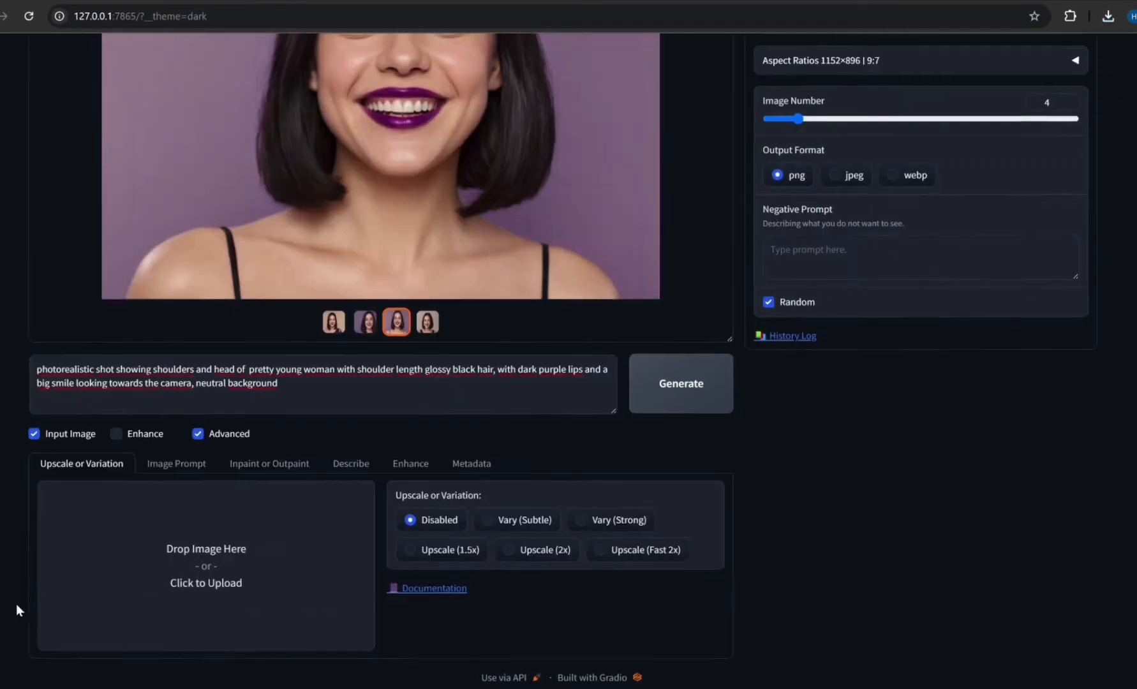
{"action": "left_click", "coordinate": [175, 464]}
{"action": "scroll", "coordinate": [172, 474], "scroll_direction": "down", "scroll_amount": 4}
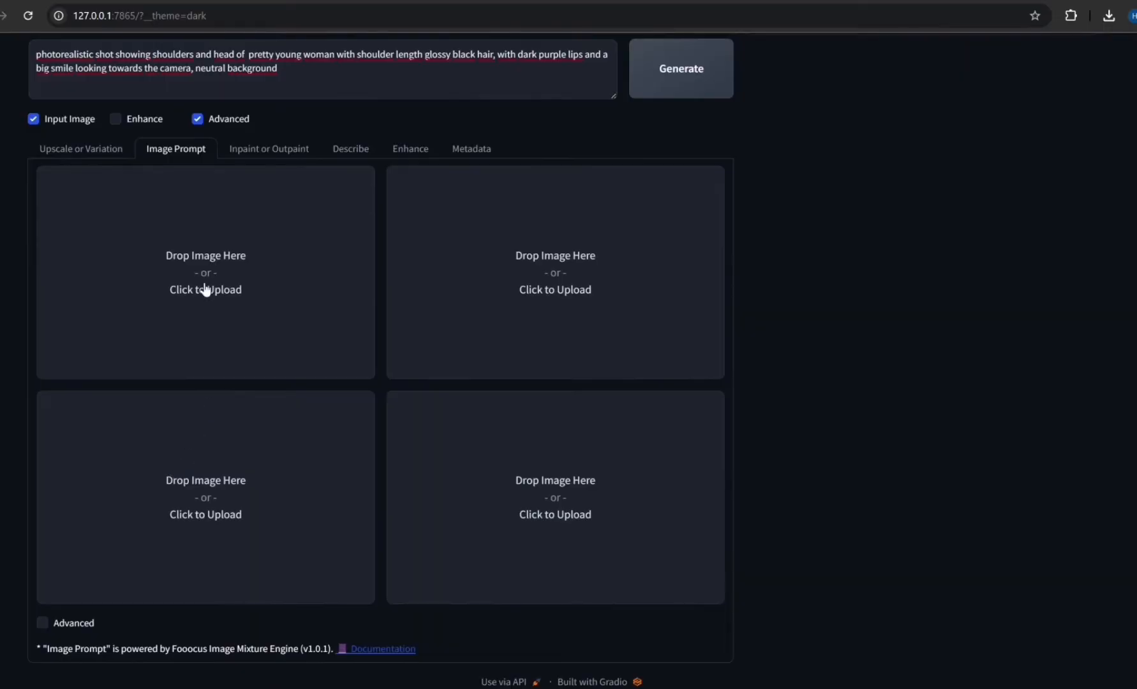
{"action": "scroll", "coordinate": [217, 383], "scroll_direction": "up", "scroll_amount": 5}
{"action": "scroll", "coordinate": [223, 415], "scroll_direction": "up", "scroll_amount": 2}
{"action": "scroll", "coordinate": [230, 313], "scroll_direction": "down", "scroll_amount": 1}
{"action": "left_click_drag", "start_coordinate": [227, 283], "coordinate": [185, 633]}
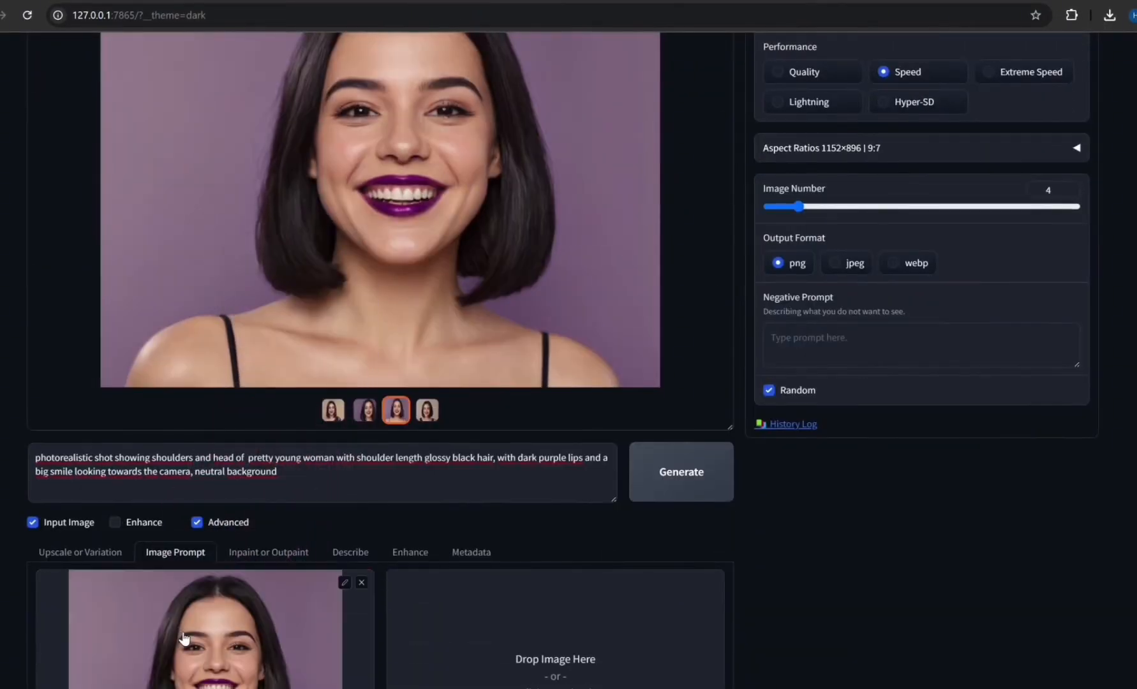
- Show the advanced image prompt options and set the first reference image to FaceSwap
{"action": "scroll", "coordinate": [178, 617], "scroll_direction": "down", "scroll_amount": 6}
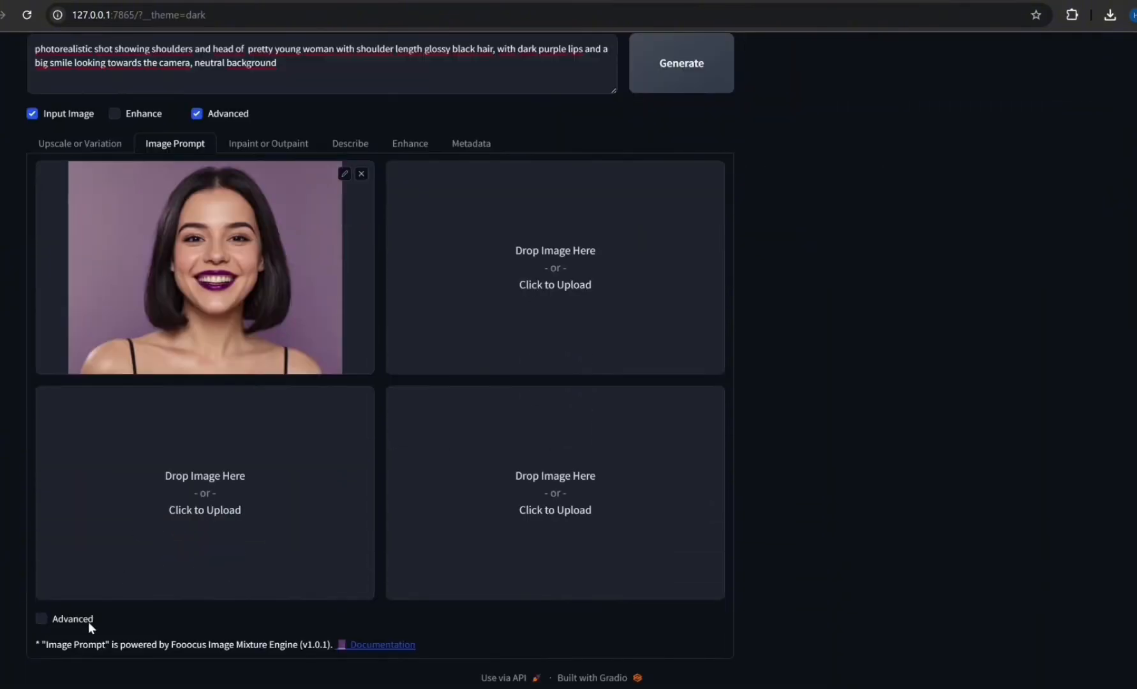
{"action": "left_click", "coordinate": [42, 618]}
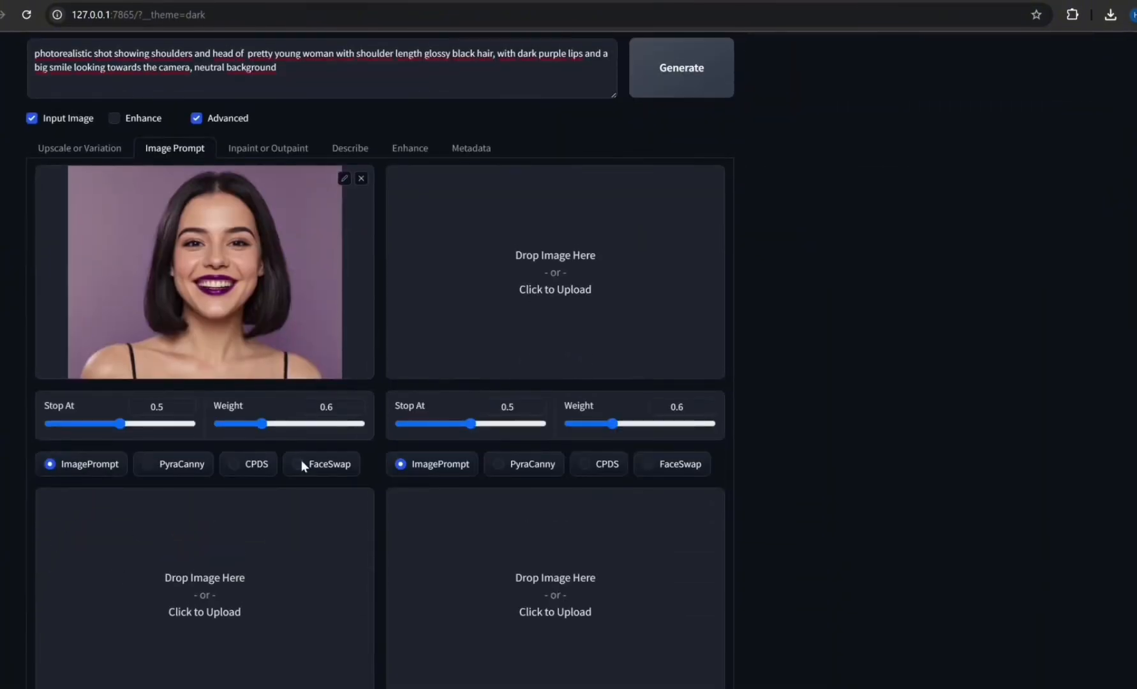
{"action": "left_click", "coordinate": [298, 464]}
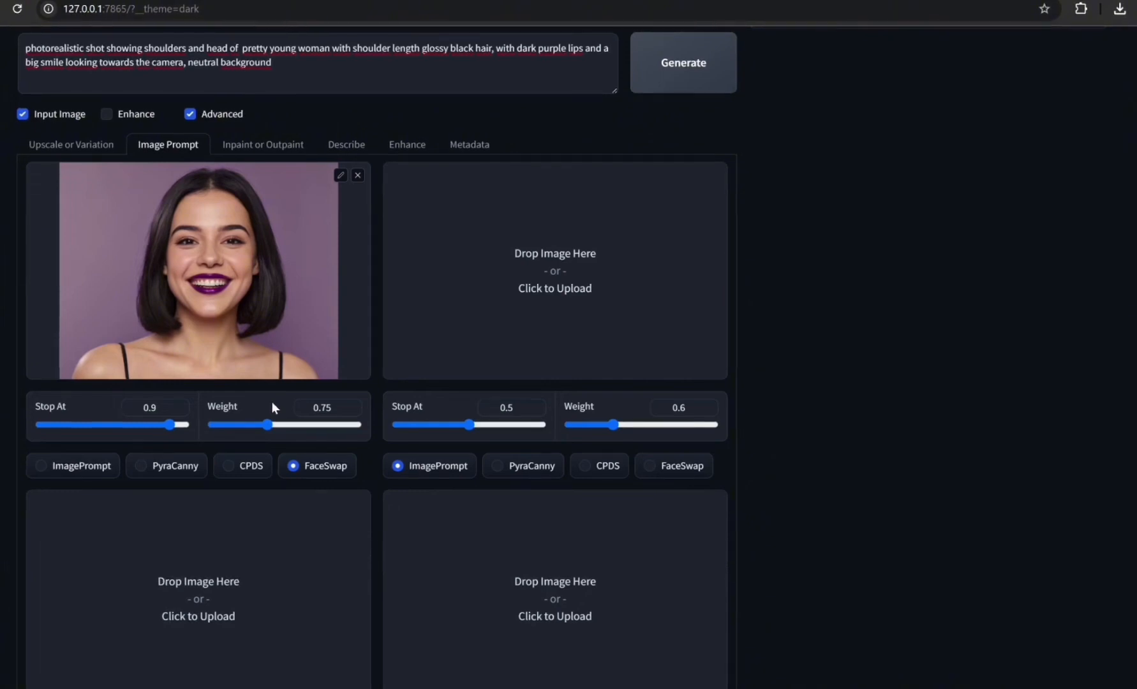
- Turn off the random seed and change the prompt's opening to "pretty young woman sitting on a couch in a cafe with shoulder length glossy black hair"
{"action": "scroll", "coordinate": [744, 494], "scroll_direction": "up", "scroll_amount": 8}
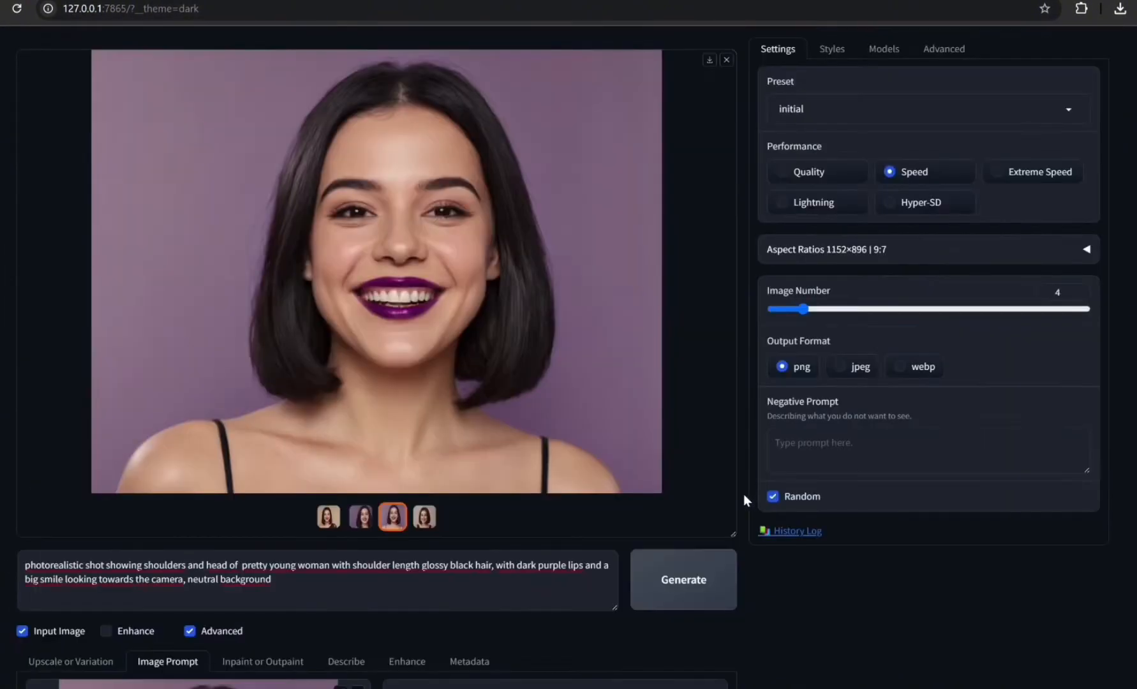
{"action": "left_click", "coordinate": [773, 496]}
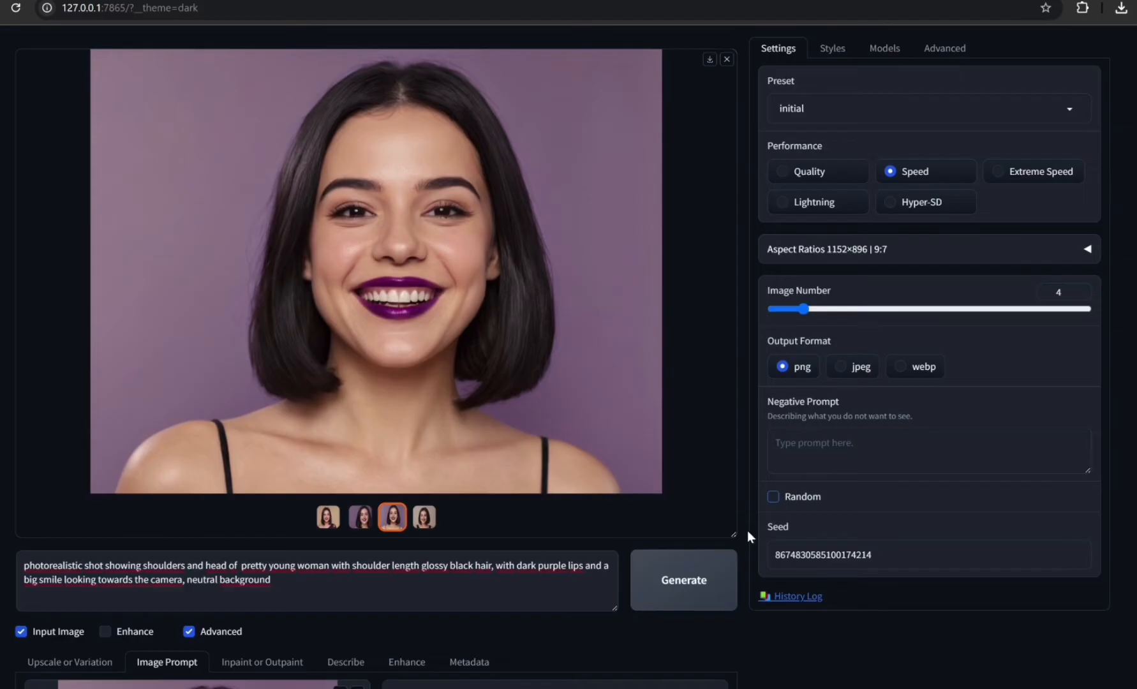
{"action": "scroll", "coordinate": [747, 535], "scroll_direction": "down", "scroll_amount": 1}
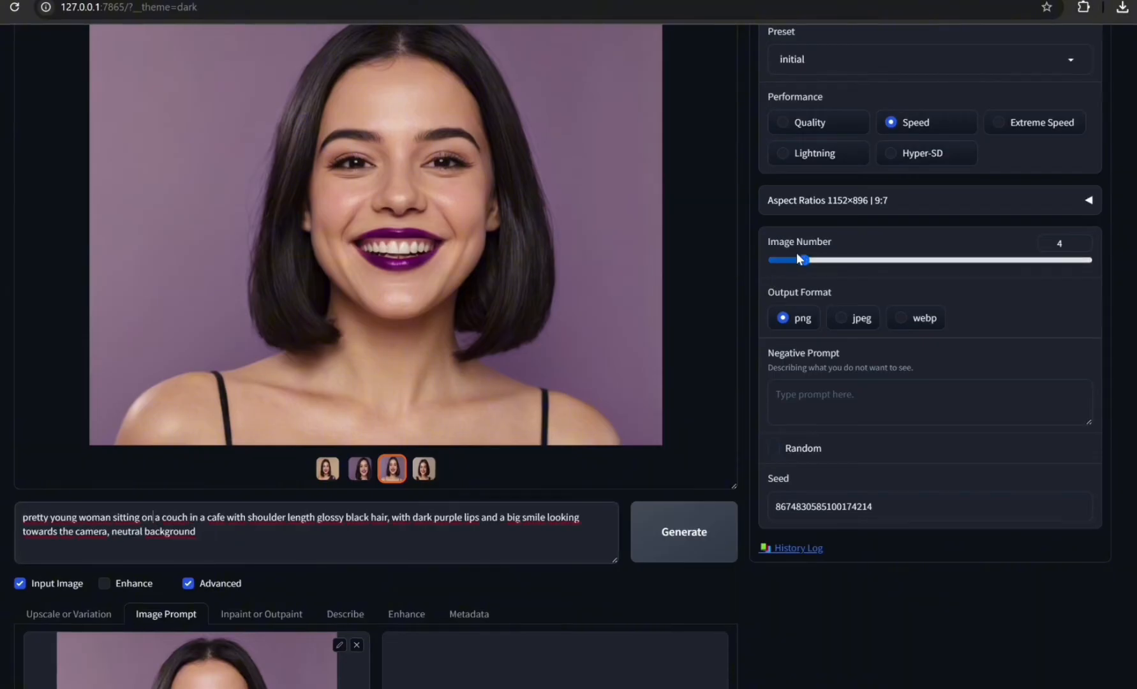
- Set the image number to 2, generate the cafe images and open one of the results
{"action": "left_click_drag", "start_coordinate": [804, 257], "coordinate": [780, 260]}
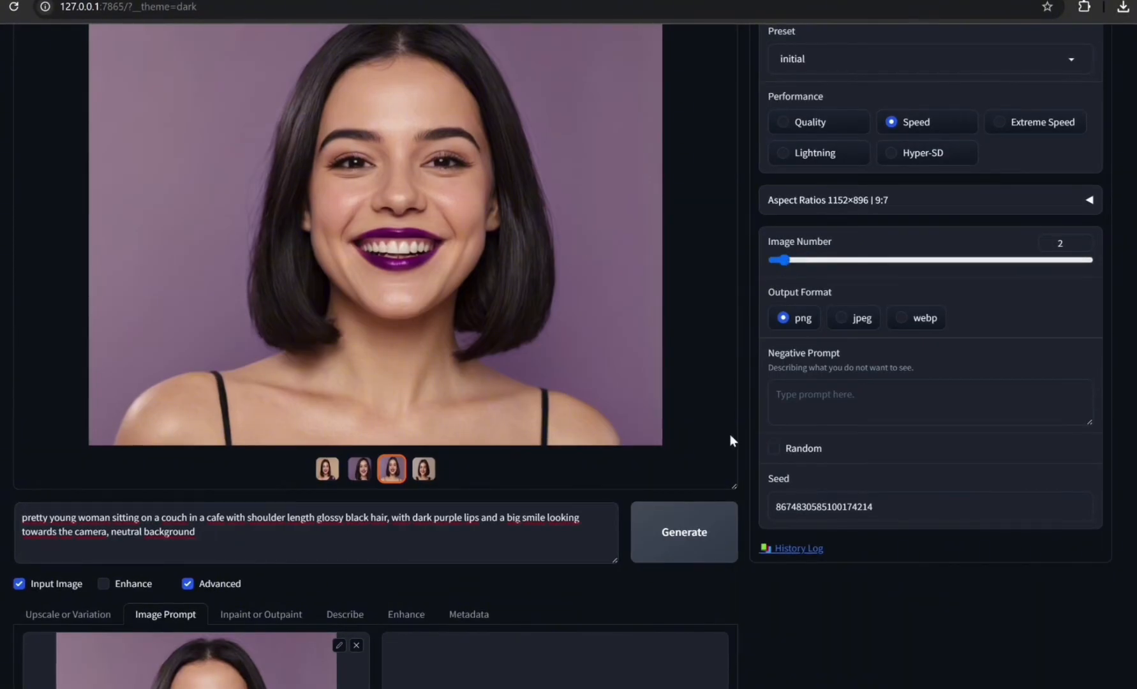
{"action": "left_click", "coordinate": [688, 535]}
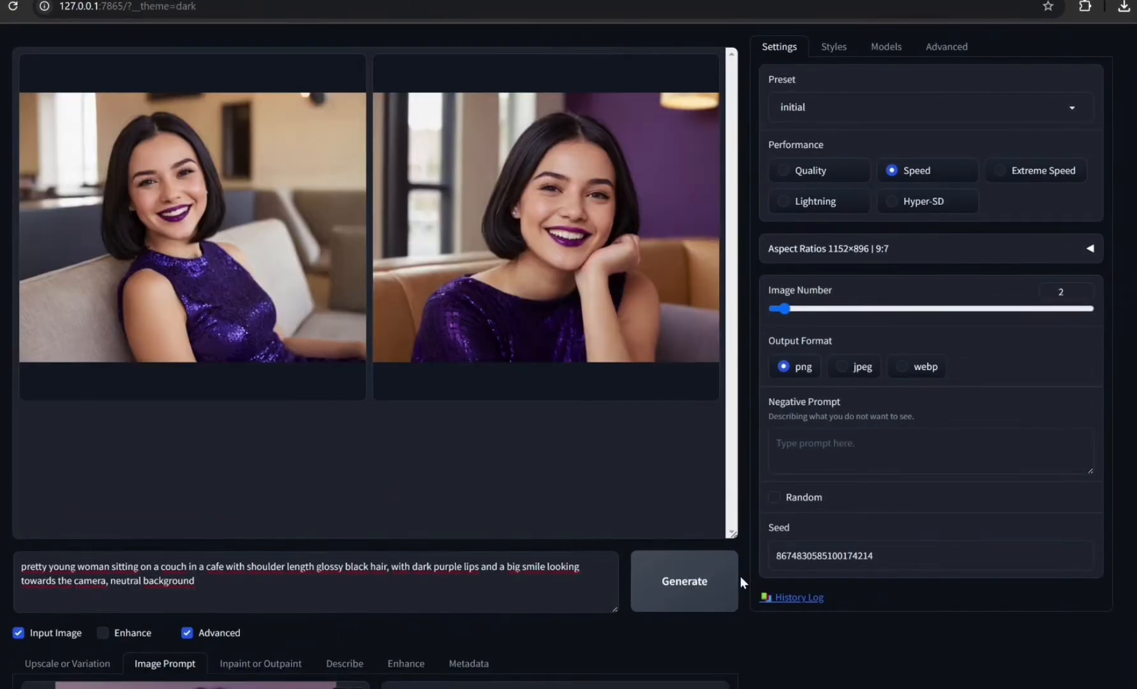
{"action": "left_click", "coordinate": [434, 308]}
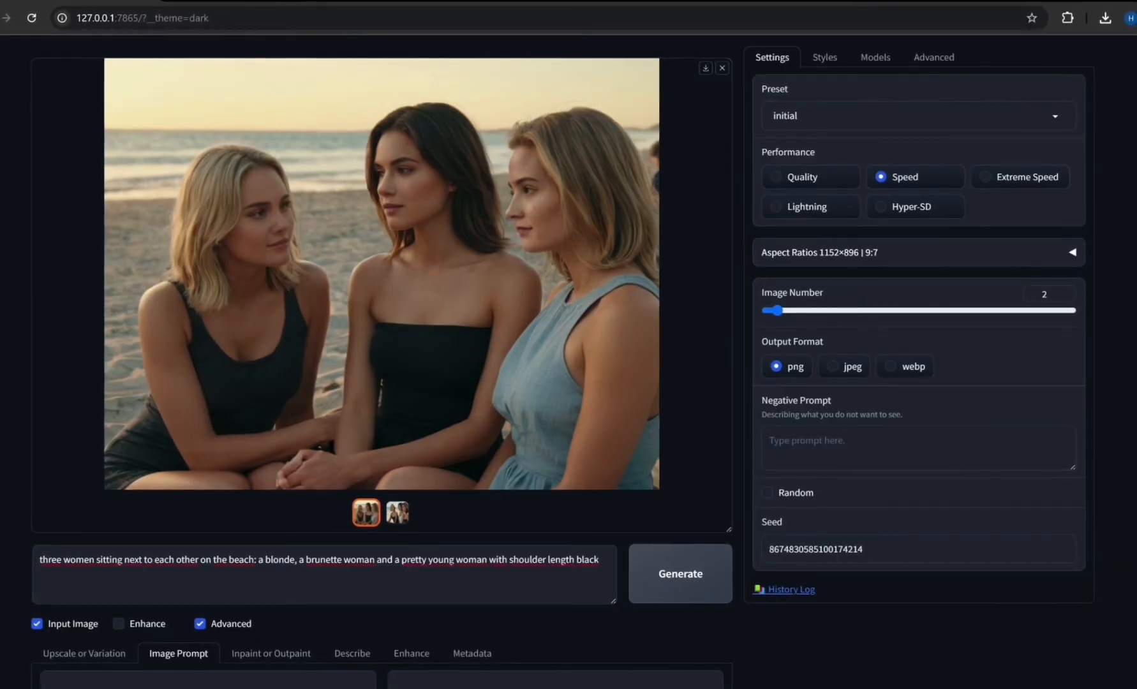
- Load the generated beach image of the three women into the Inpaint or Outpaint canvas
{"action": "scroll", "coordinate": [228, 501], "scroll_direction": "down", "scroll_amount": 4}
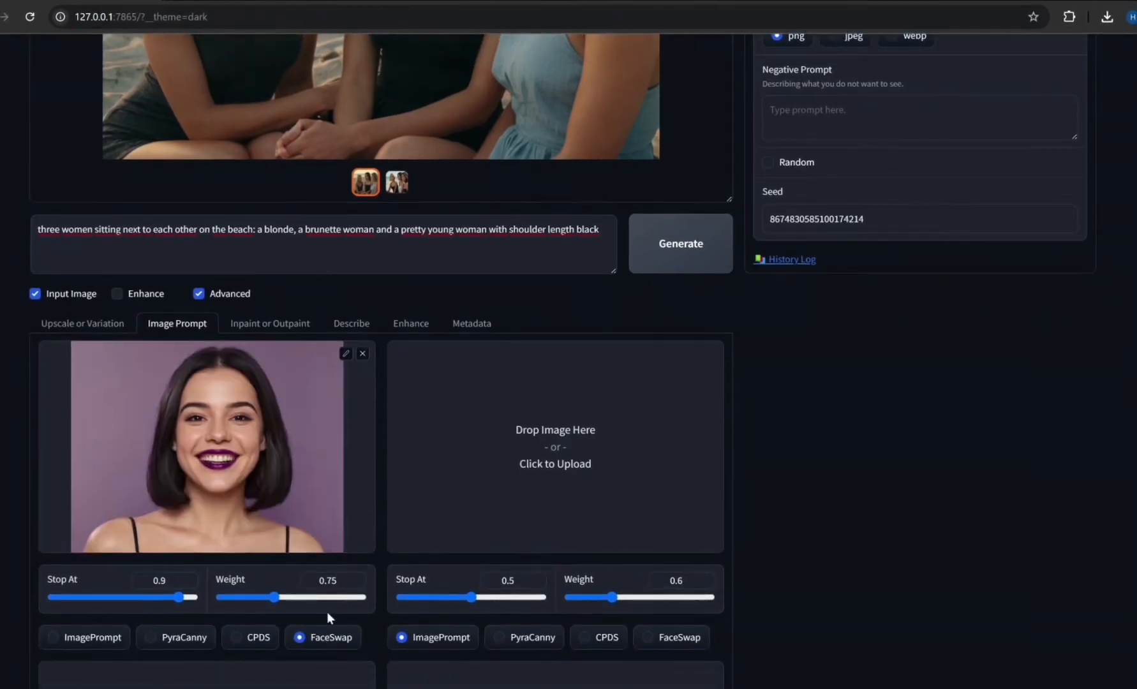
{"action": "scroll", "coordinate": [331, 561], "scroll_direction": "up", "scroll_amount": 1}
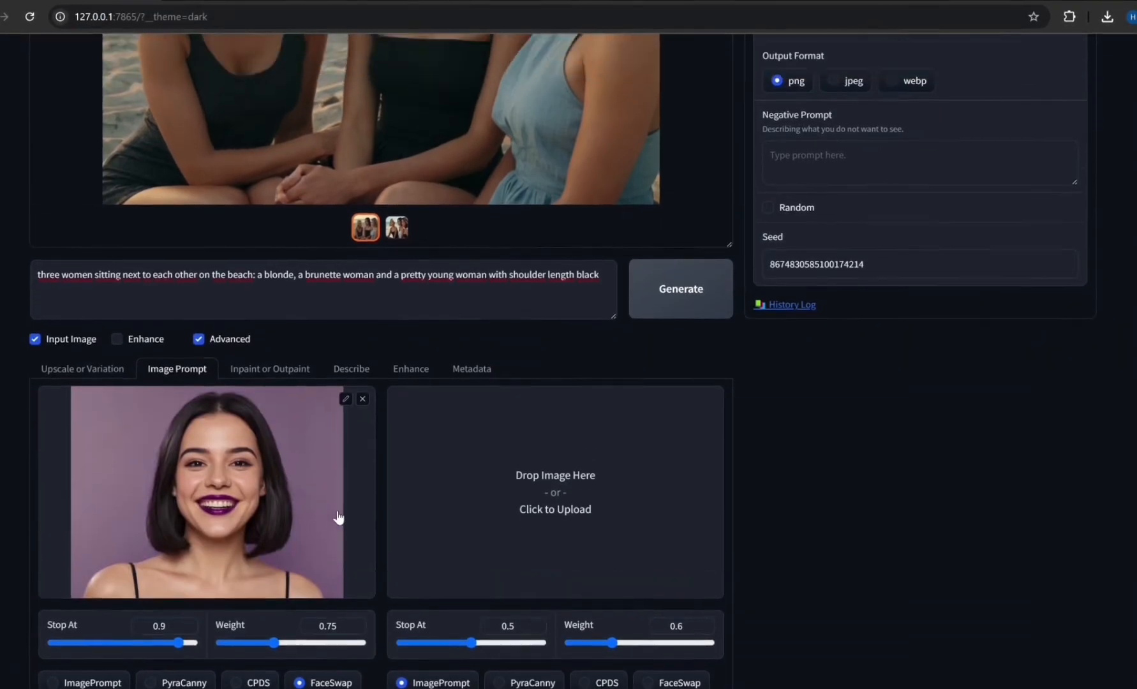
{"action": "scroll", "coordinate": [337, 519], "scroll_direction": "down", "scroll_amount": 1}
{"action": "left_click", "coordinate": [243, 315]}
{"action": "scroll", "coordinate": [250, 334], "scroll_direction": "down", "scroll_amount": 2}
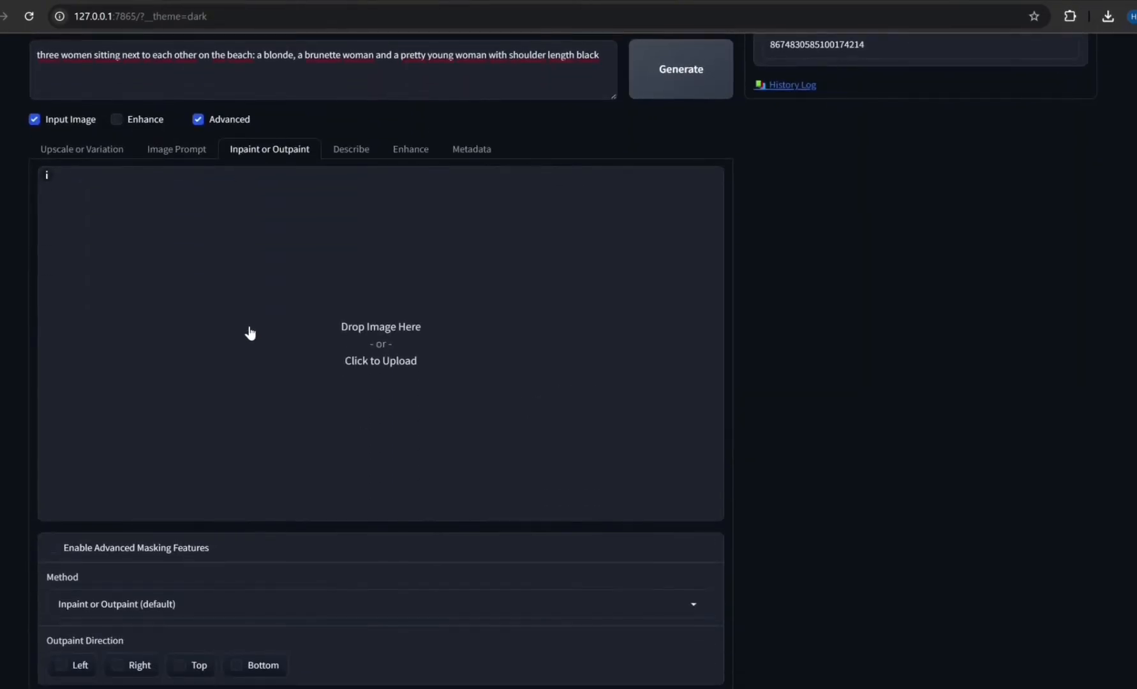
{"action": "left_click", "coordinate": [376, 291]}
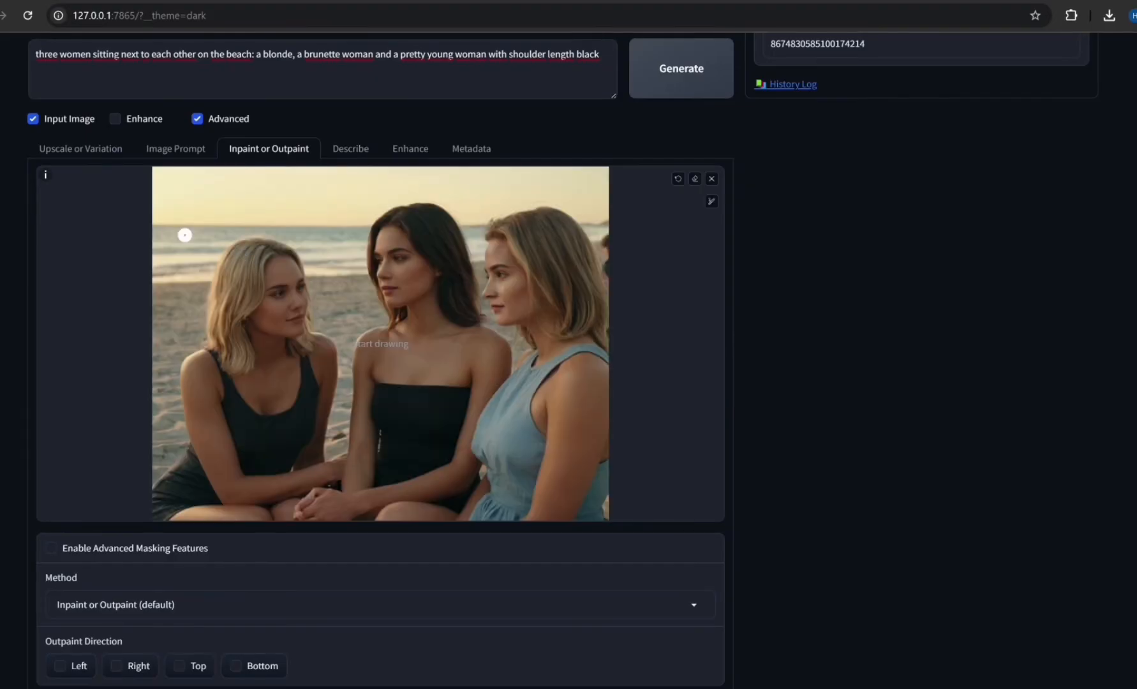
- Enlarge the mask brush and paint over the face and hair of the blonde woman in the black top
{"action": "mouse_move", "coordinate": [45, 171]}
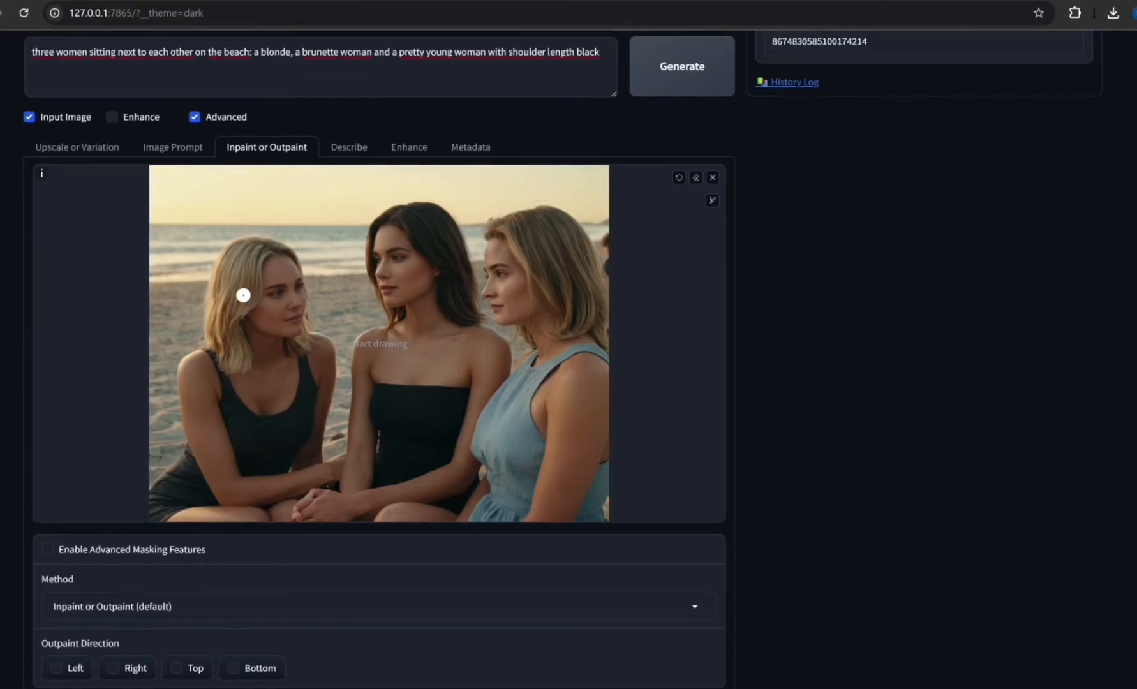
{"action": "left_click", "coordinate": [712, 200]}
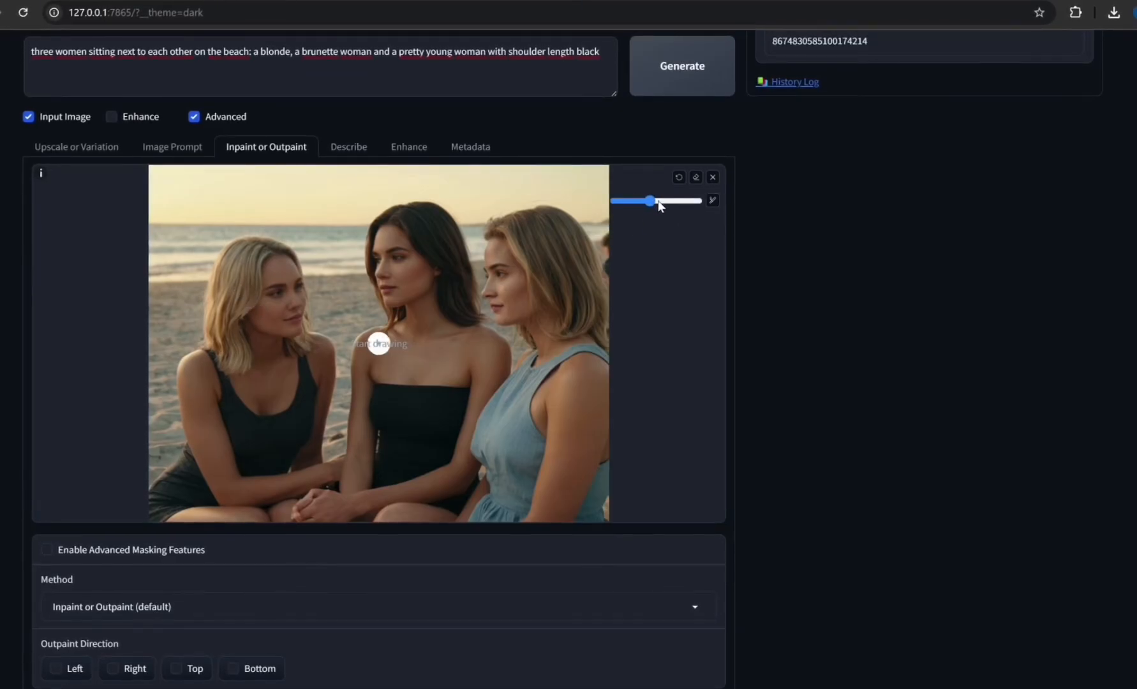
{"action": "left_click_drag", "start_coordinate": [663, 201], "coordinate": [675, 201]}
{"action": "mouse_move", "coordinate": [262, 249]}
{"action": "left_mouse_down"}
{"action": "mouse_move", "coordinate": [216, 279]}
{"action": "mouse_move", "coordinate": [242, 287]}
{"action": "mouse_move", "coordinate": [269, 271]}
{"action": "left_mouse_up"}
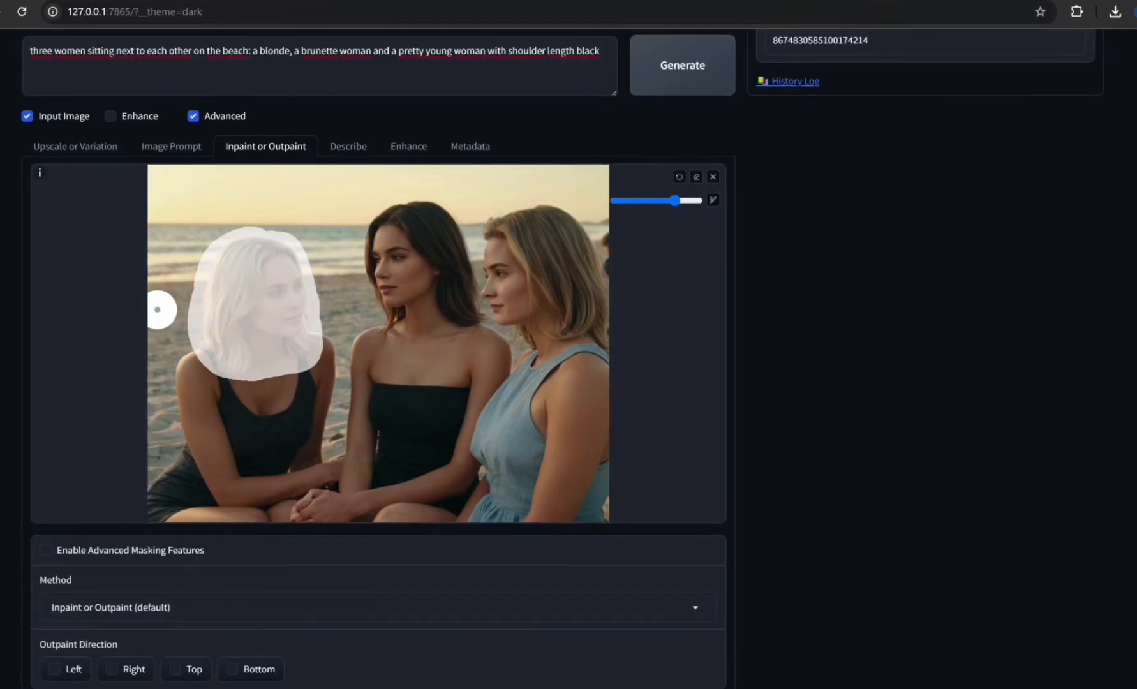
- Enable Developer Debug Mode and turn on Mixing Image Prompt and Inpaint in the control options
{"action": "scroll", "coordinate": [740, 550], "scroll_direction": "up", "scroll_amount": 8}
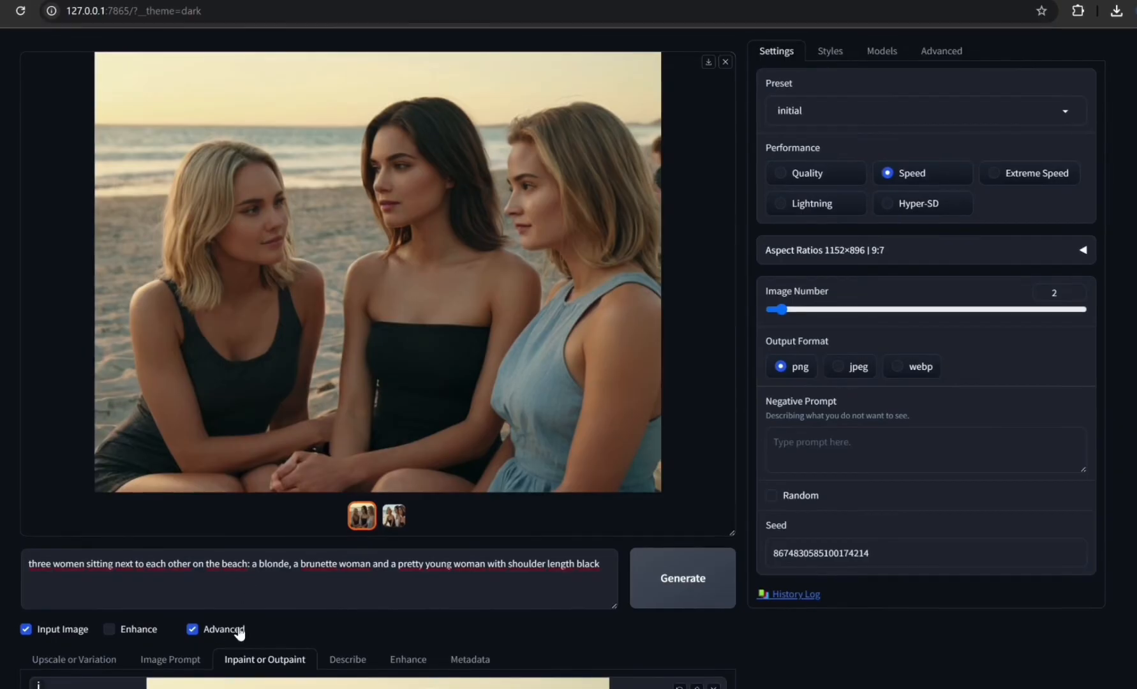
{"action": "left_click", "coordinate": [939, 51]}
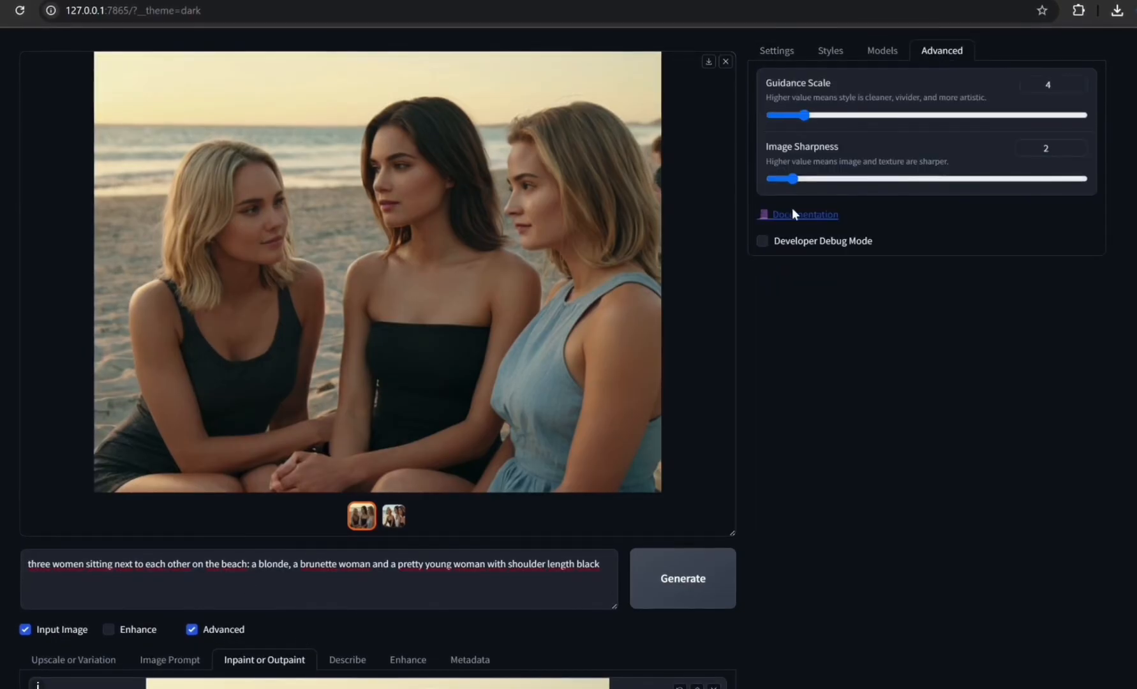
{"action": "left_click", "coordinate": [762, 241]}
{"action": "left_click", "coordinate": [860, 273]}
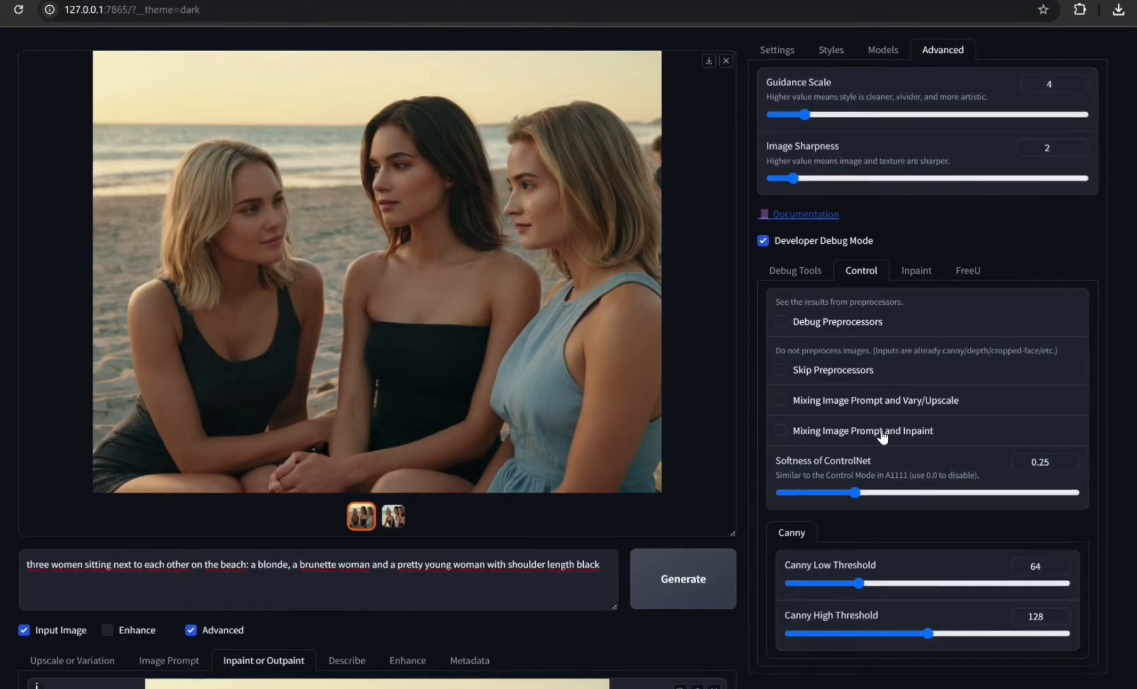
{"action": "left_click", "coordinate": [802, 433]}
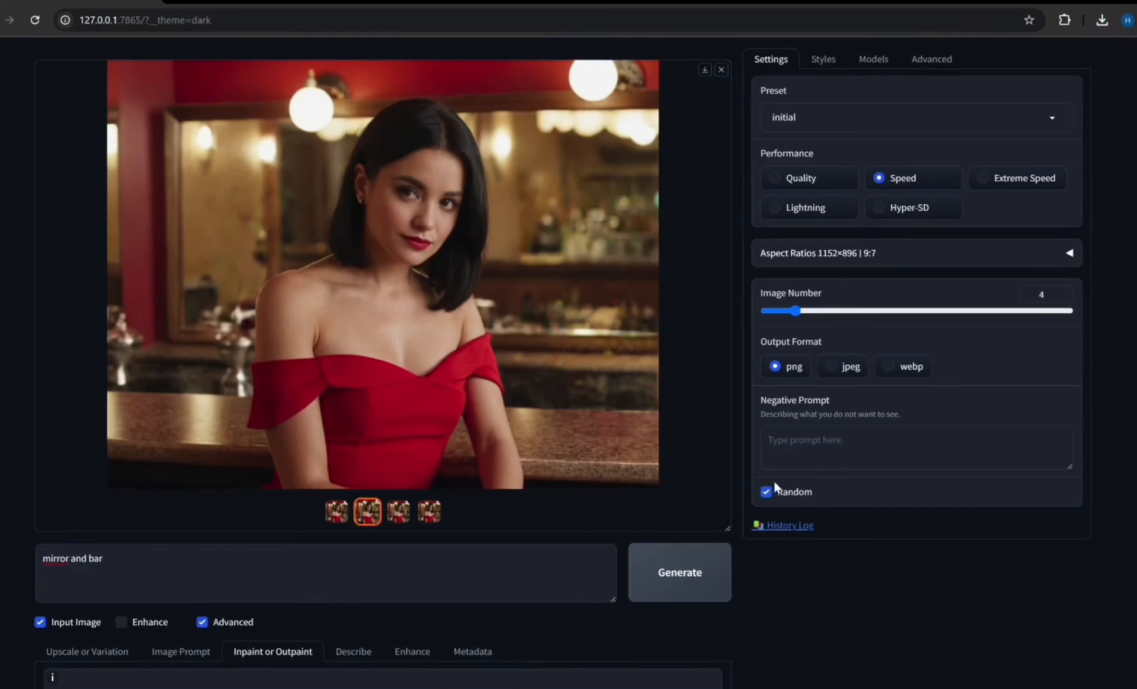
- Turn off the random seed and load the generated image of the woman in the red dress as the upscale or variation source
{"action": "left_click", "coordinate": [768, 492]}
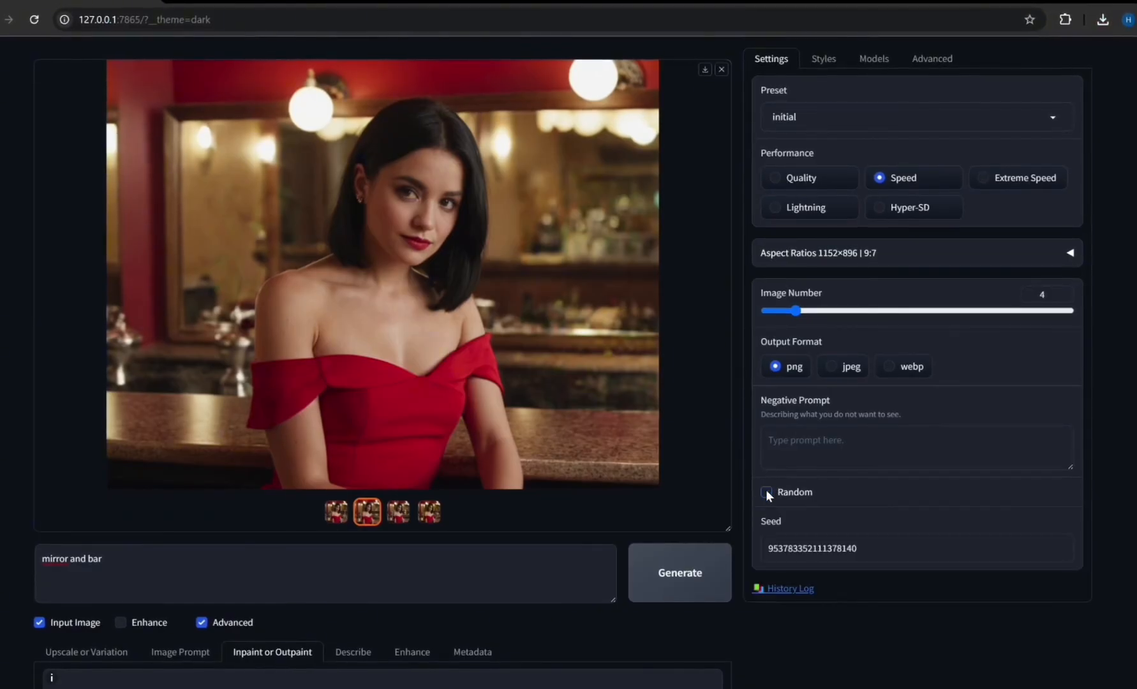
{"action": "left_click", "coordinate": [101, 654]}
{"action": "scroll", "coordinate": [98, 658], "scroll_direction": "down", "scroll_amount": 3}
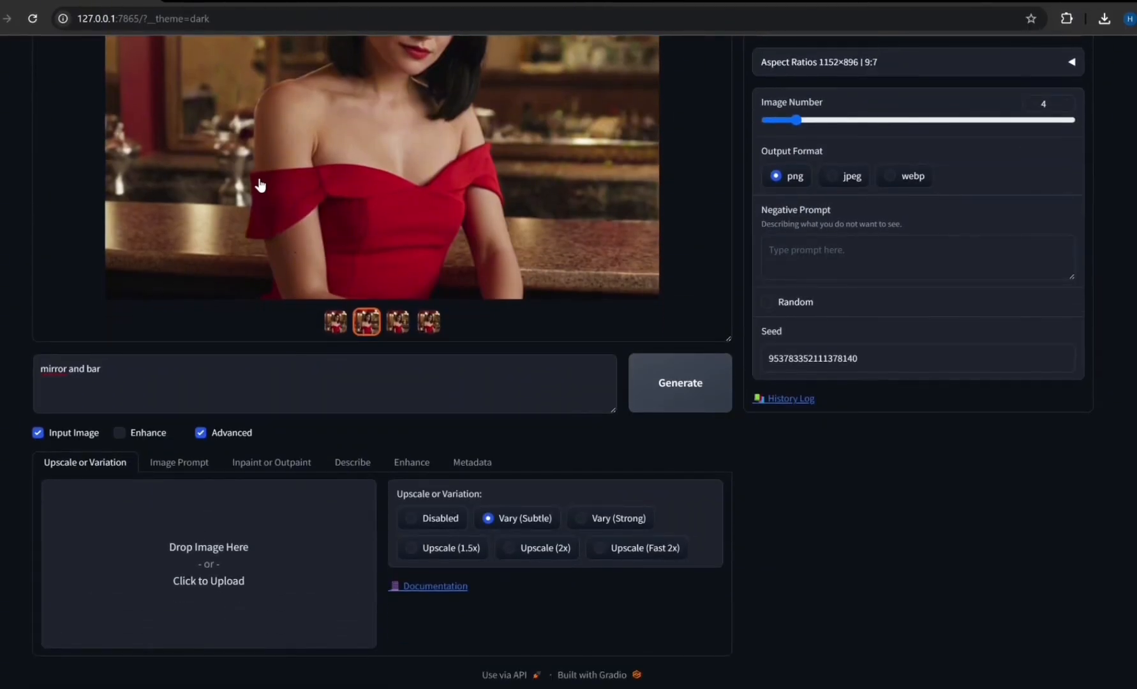
{"action": "left_click_drag", "start_coordinate": [259, 182], "coordinate": [195, 572]}
- Check the FaceSwap reference portrait's settings and enable Mixing Image Prompt and Vary/Upscale in the advanced control options
{"action": "left_click", "coordinate": [180, 463]}
{"action": "scroll", "coordinate": [180, 462], "scroll_direction": "down", "scroll_amount": 5}
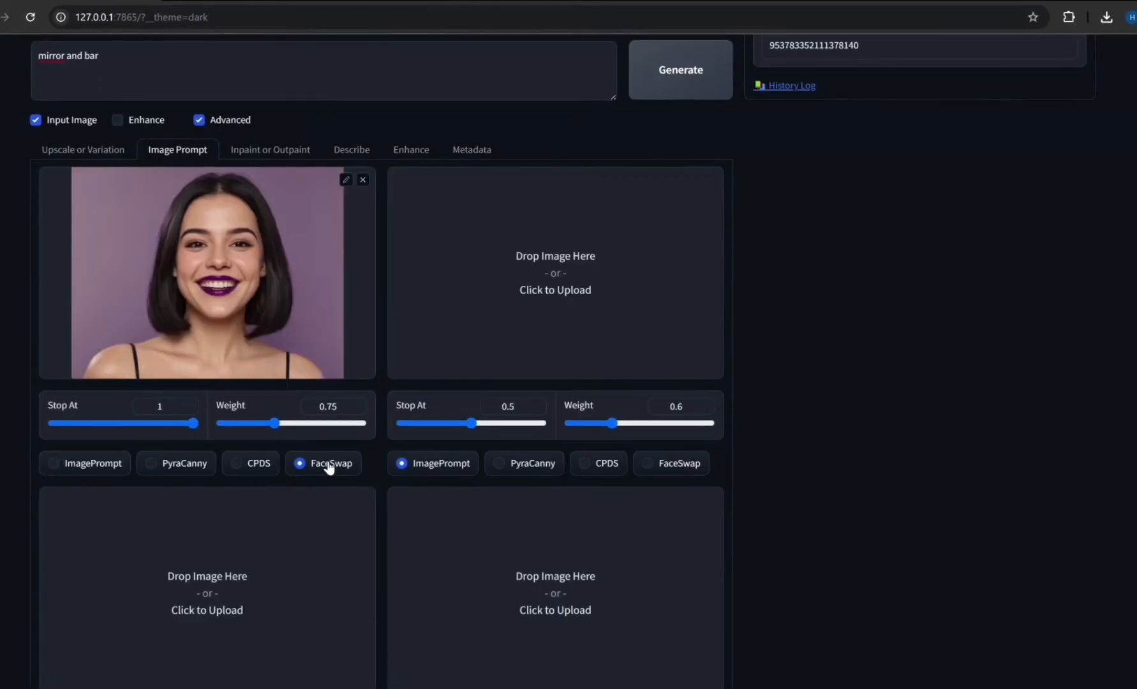
{"action": "scroll", "coordinate": [328, 468], "scroll_direction": "up", "scroll_amount": 8}
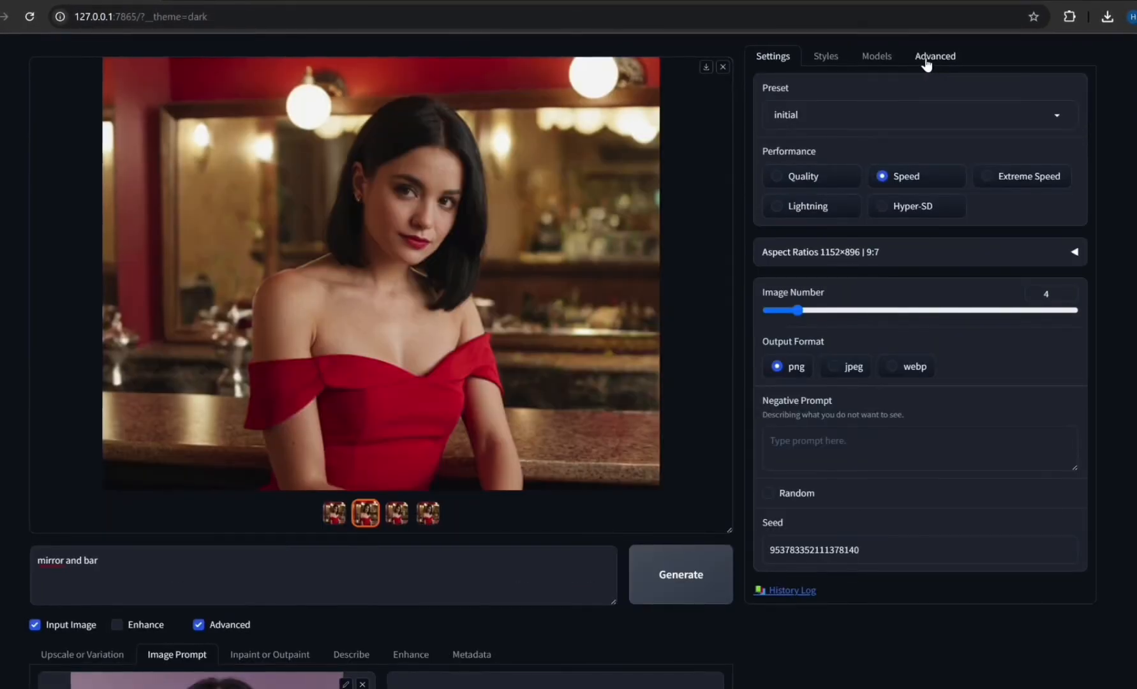
{"action": "left_click", "coordinate": [926, 62]}
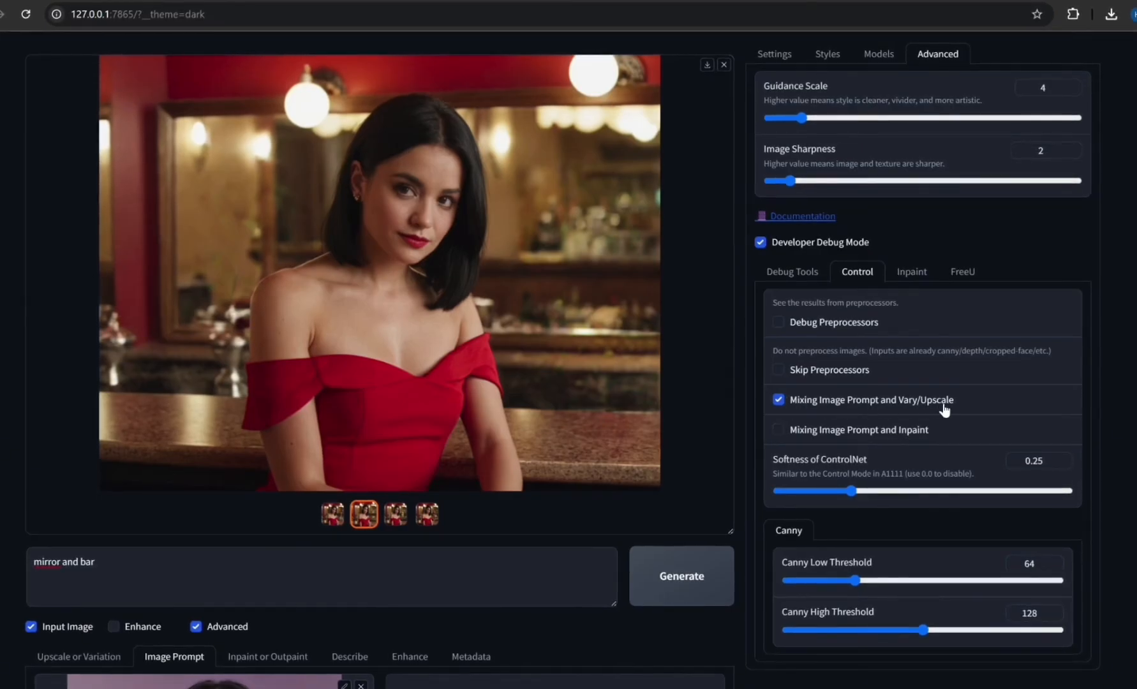
- Return to the upscale and variation settings and clear the entire prompt text
{"action": "scroll", "coordinate": [192, 485], "scroll_direction": "down", "scroll_amount": 3}
{"action": "left_click", "coordinate": [33, 465]}
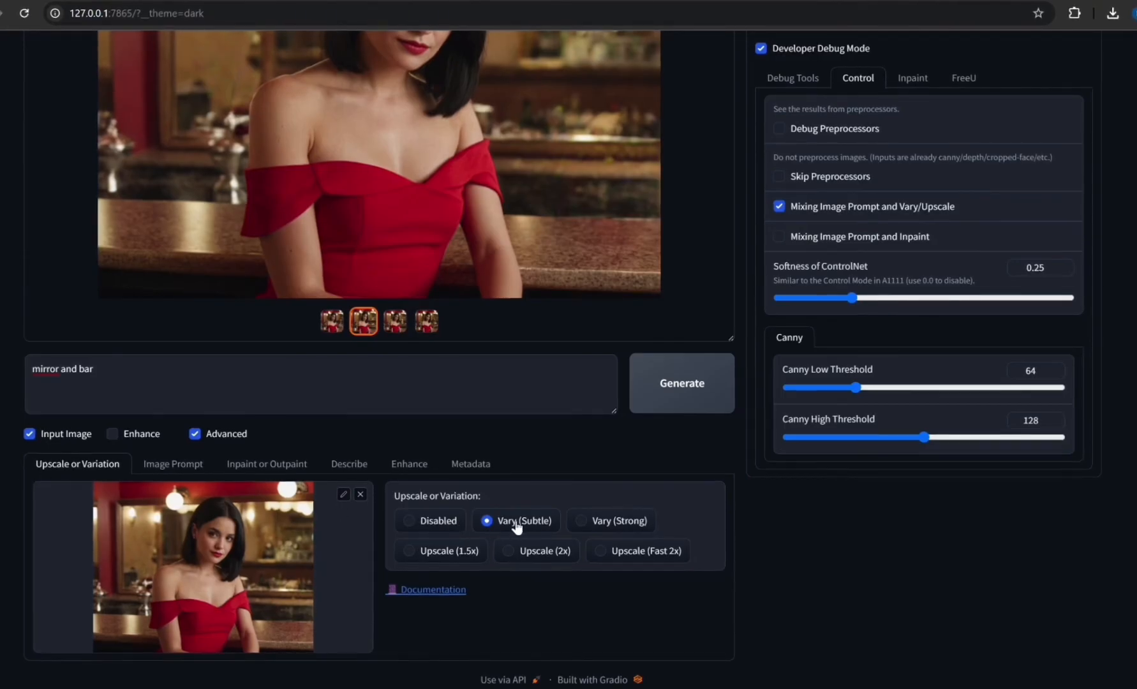
{"action": "left_click", "coordinate": [266, 394]}
{"action": "key", "text": "ctrl+a"}
{"action": "key", "text": "BackSpace"}
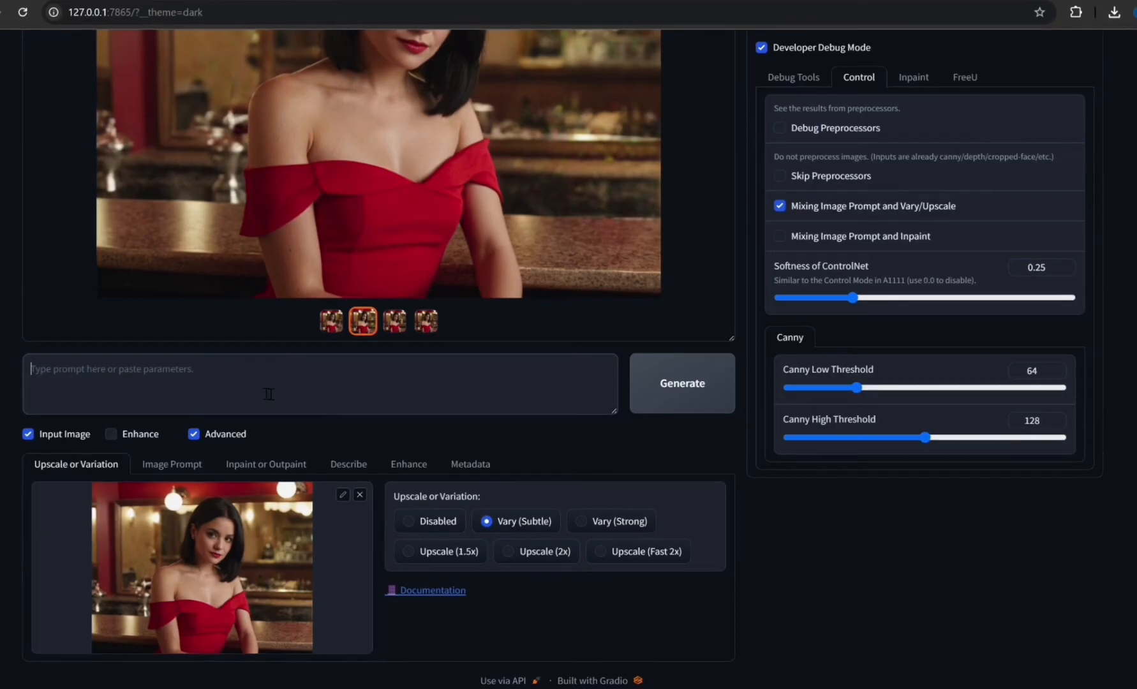
- Generate the subtle variations of the woman in the red dress without a prompt and compare the results at full size
{"action": "left_click", "coordinate": [669, 386]}
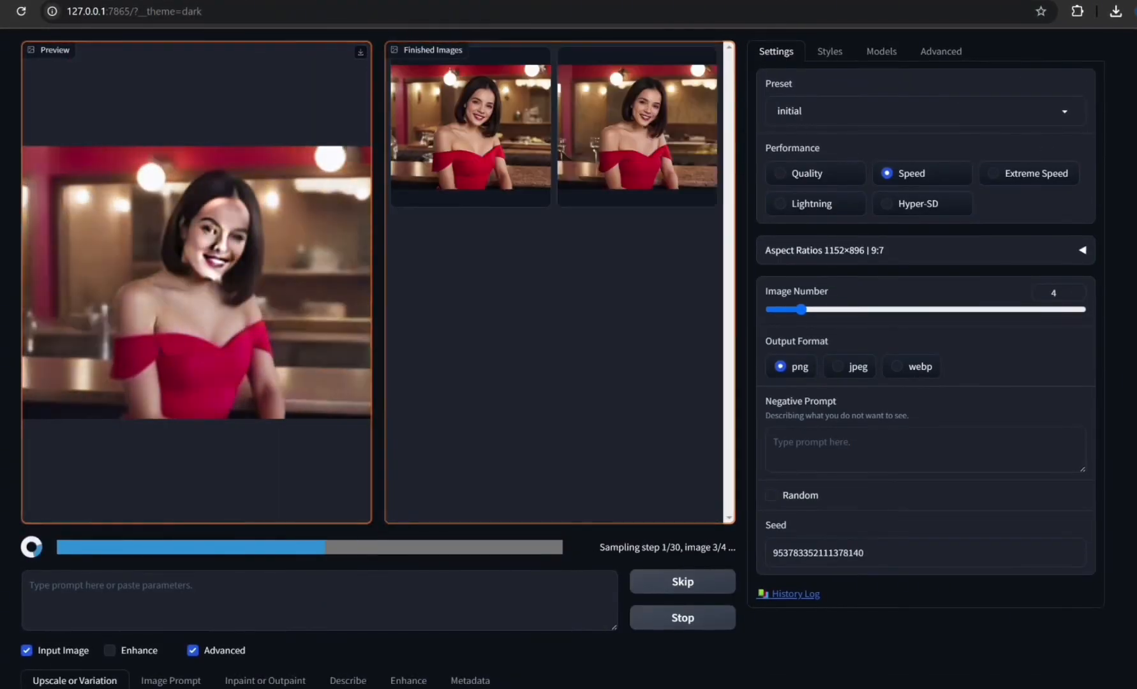
{"action": "left_click", "coordinate": [273, 222]}
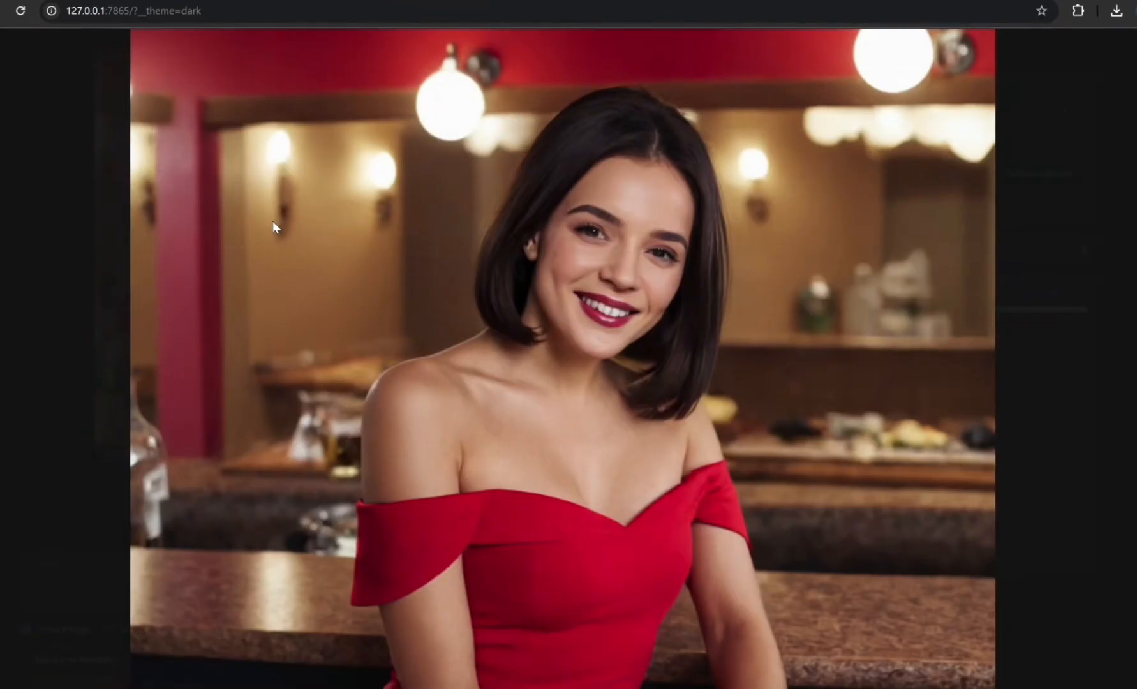
{"action": "key", "text": "Right"}
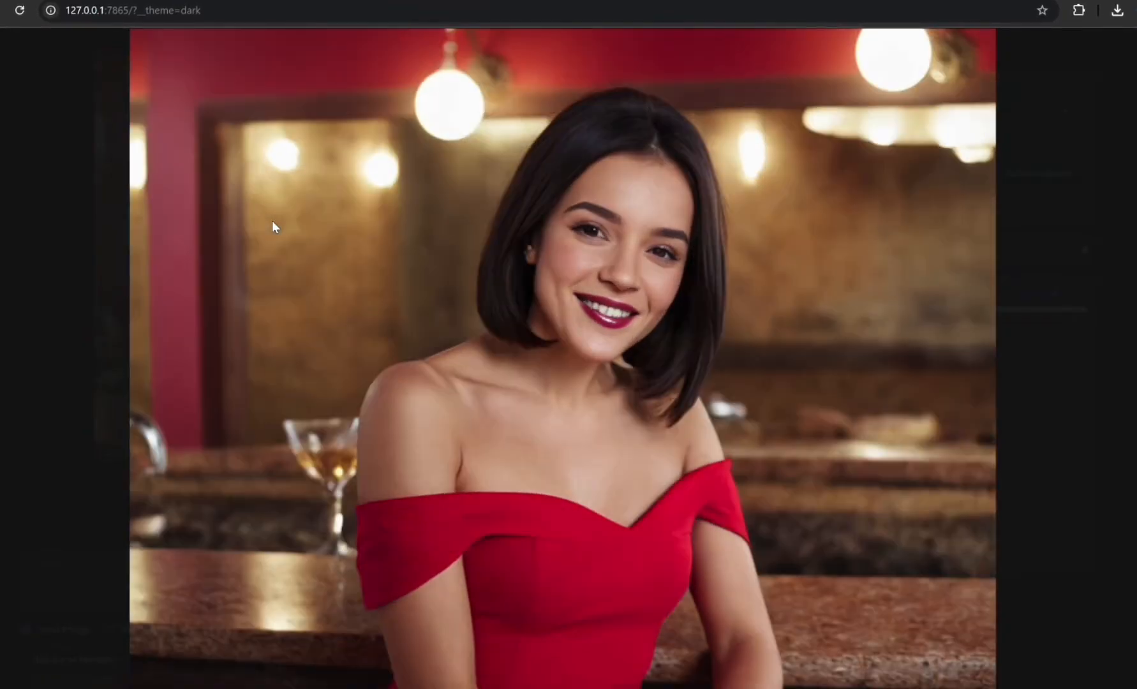
{"action": "key", "text": "Left"}
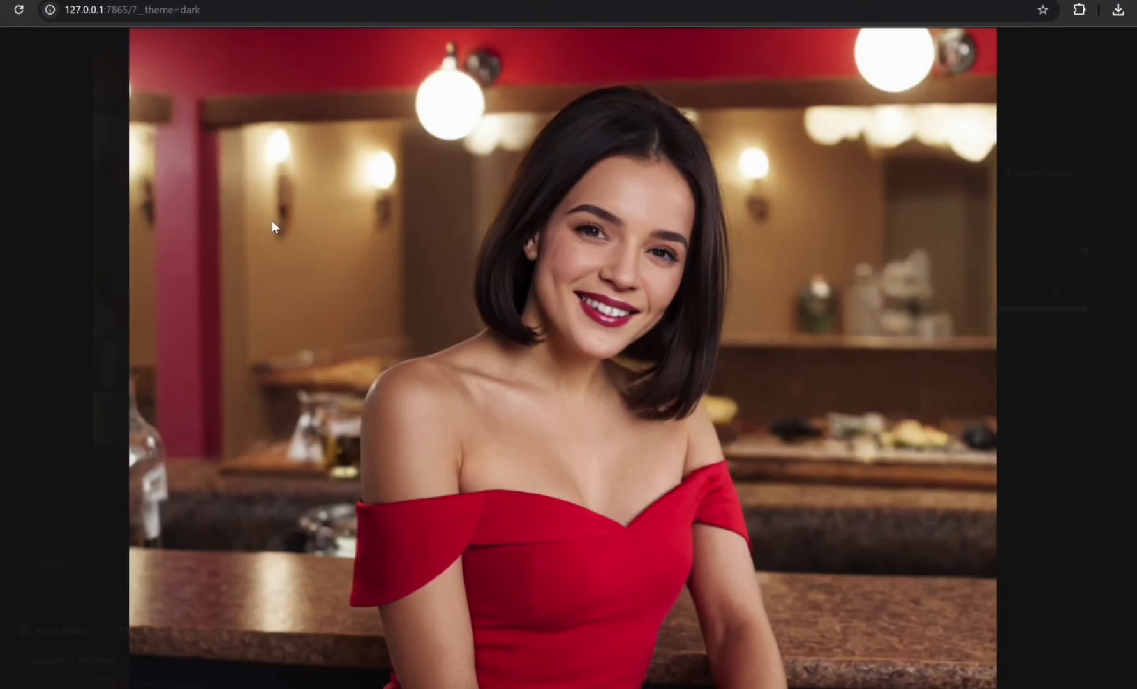
{"action": "key", "text": "Right"}
{"action": "key", "text": "Right"}
{"action": "key", "text": "Left"}
{"action": "key", "text": "Right"}
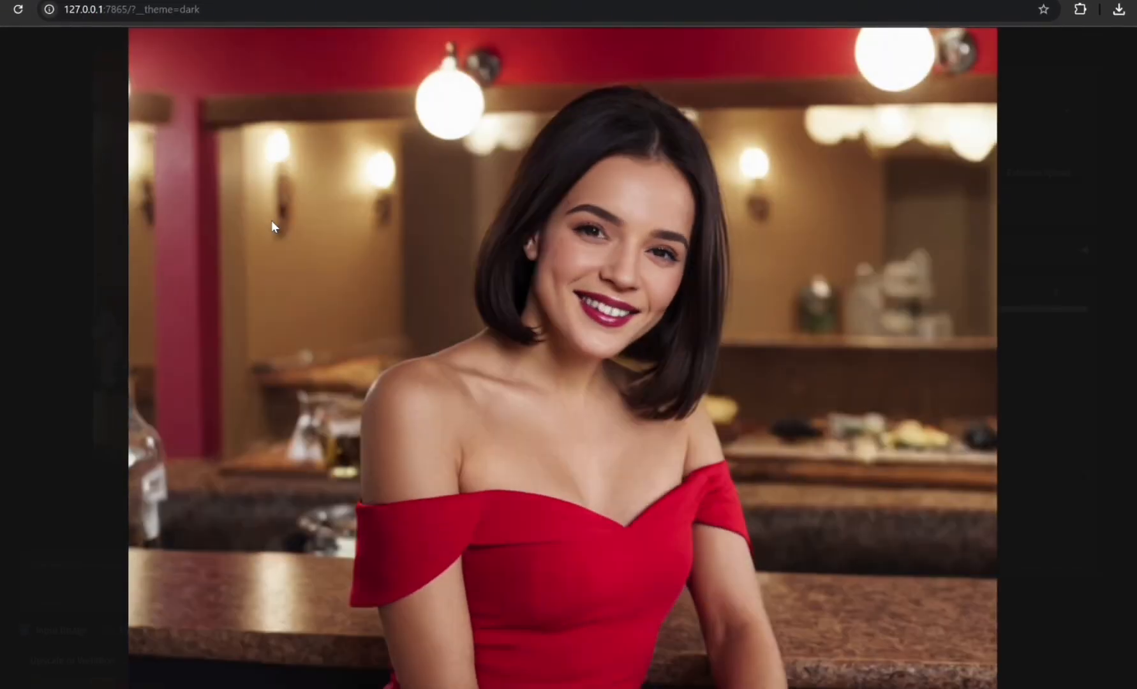
{"action": "key", "text": "Left"}
{"action": "key", "text": "Left"}
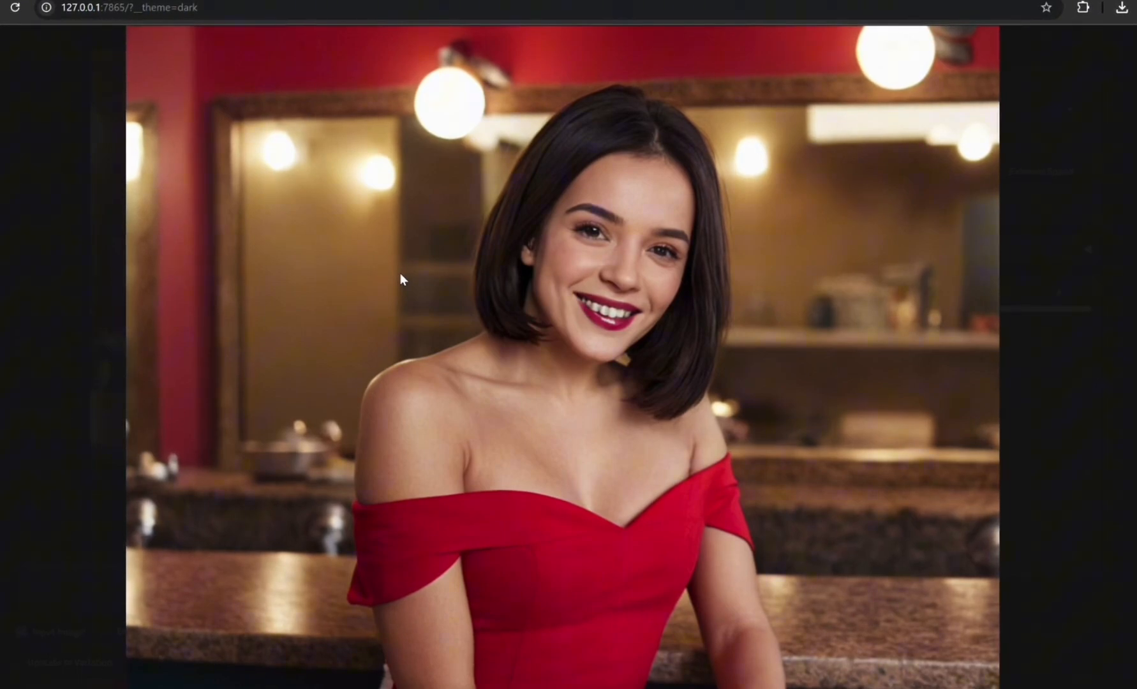
{"action": "left_click", "coordinate": [593, 242]}
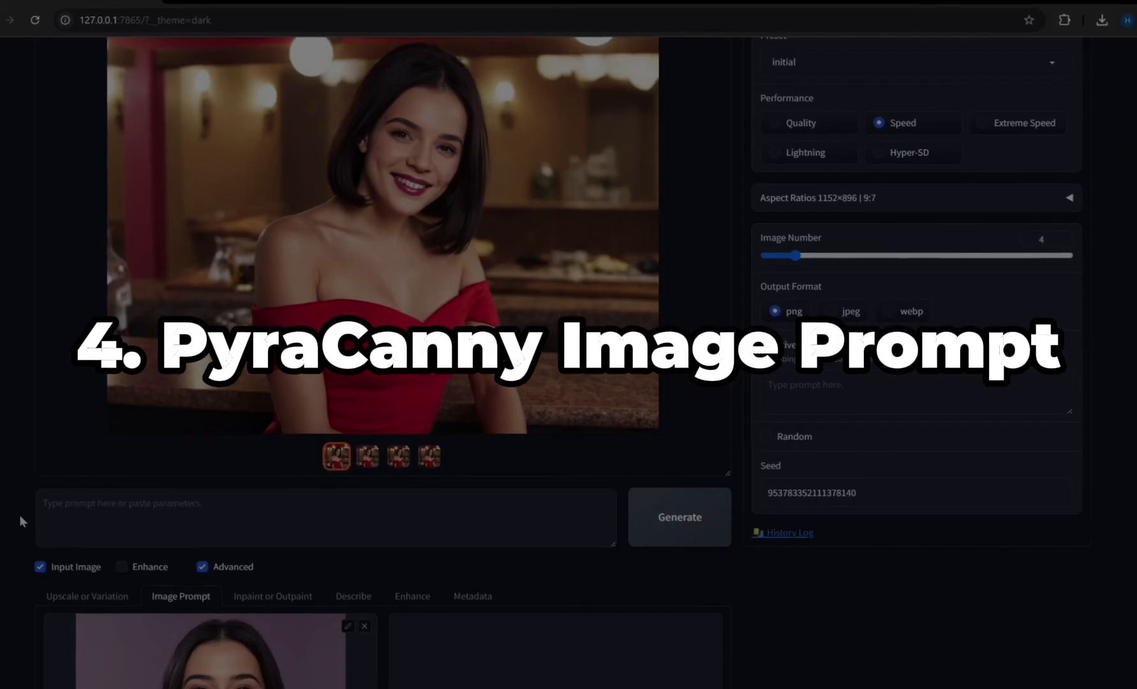
- Switch the forest yoga reference image from ImagePrompt to PyraCanny and generate new images combining it with the FaceSwap portrait
{"action": "scroll", "coordinate": [274, 464], "scroll_direction": "down", "scroll_amount": 5}
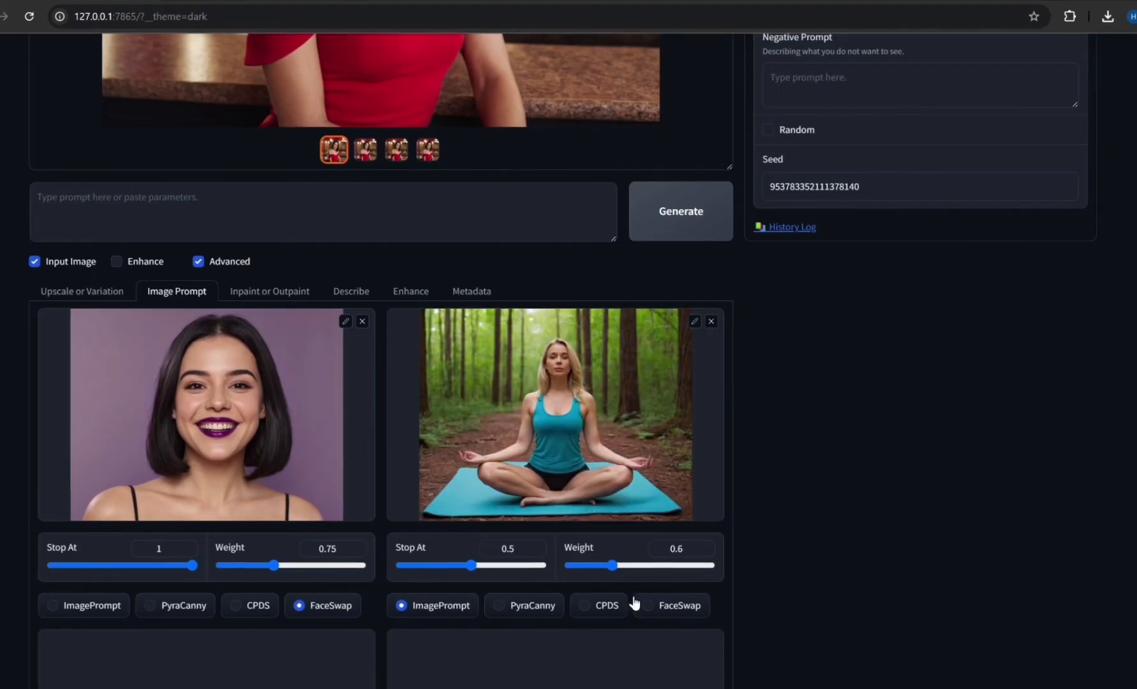
{"action": "left_click", "coordinate": [528, 610]}
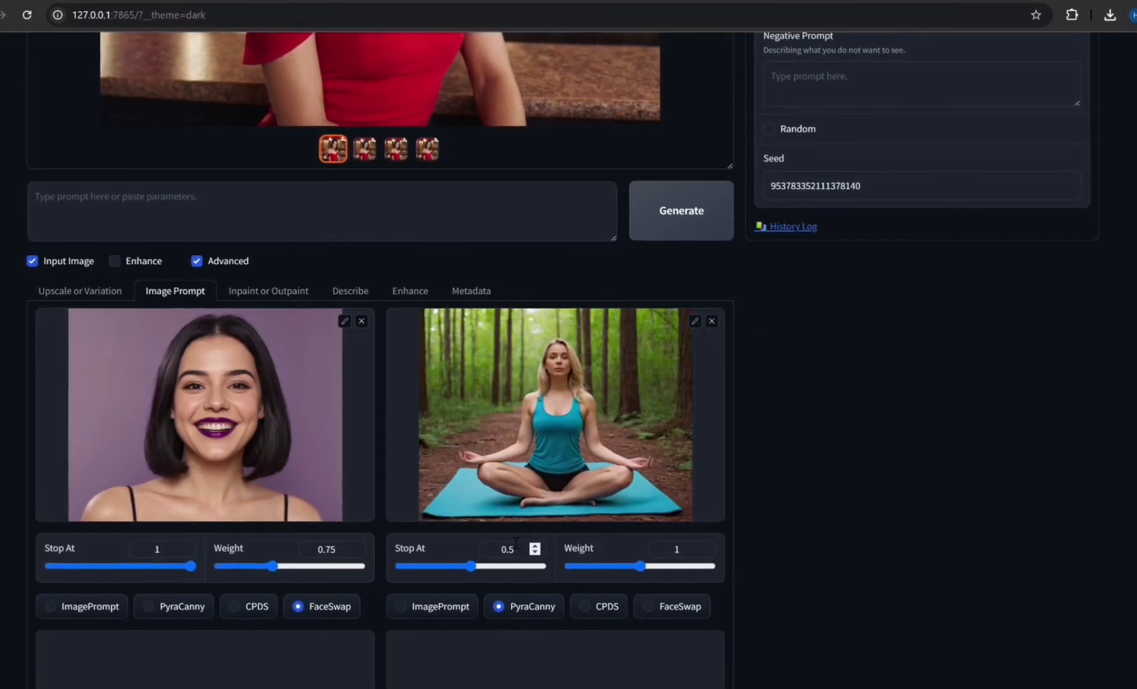
{"action": "scroll", "coordinate": [515, 542], "scroll_direction": "up", "scroll_amount": 1}
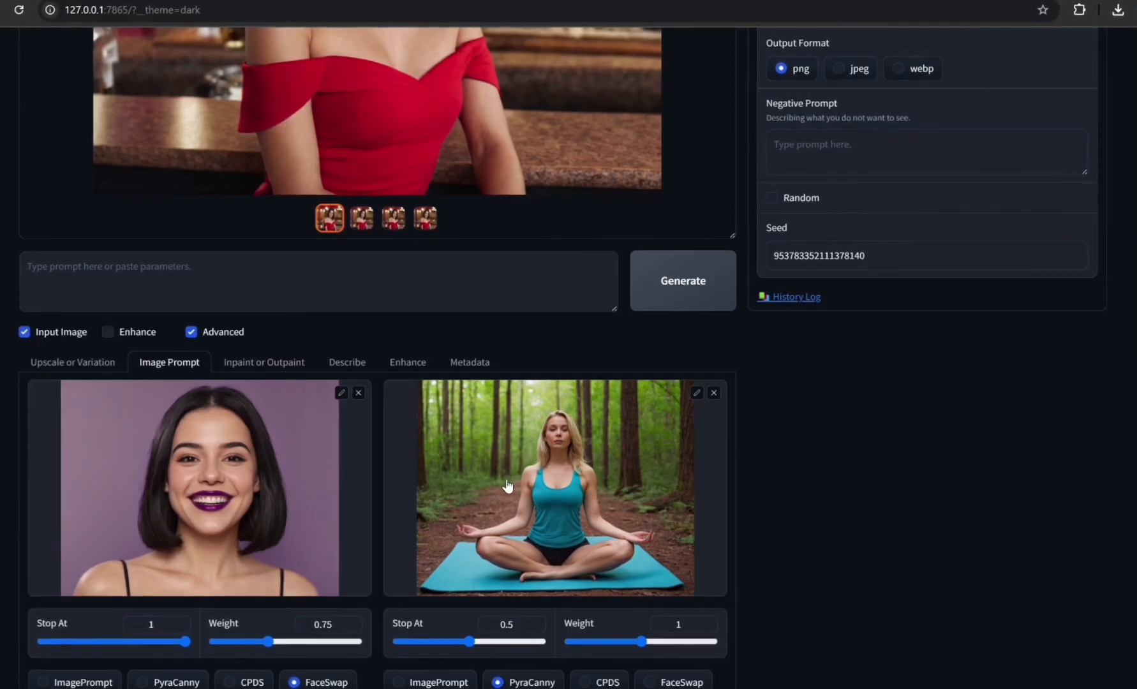
{"action": "scroll", "coordinate": [507, 487], "scroll_direction": "up", "scroll_amount": 2}
{"action": "left_click", "coordinate": [702, 410]}
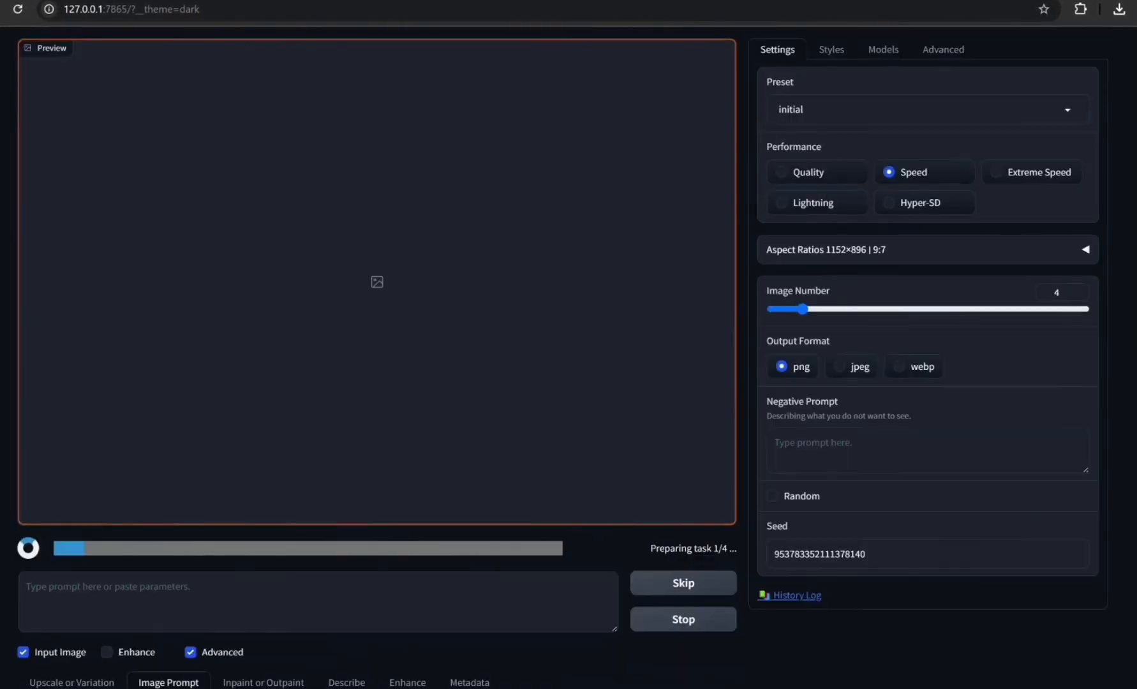
- View the generated forest yoga images at full size and compare the character's face and pose
{"action": "left_click", "coordinate": [358, 272]}
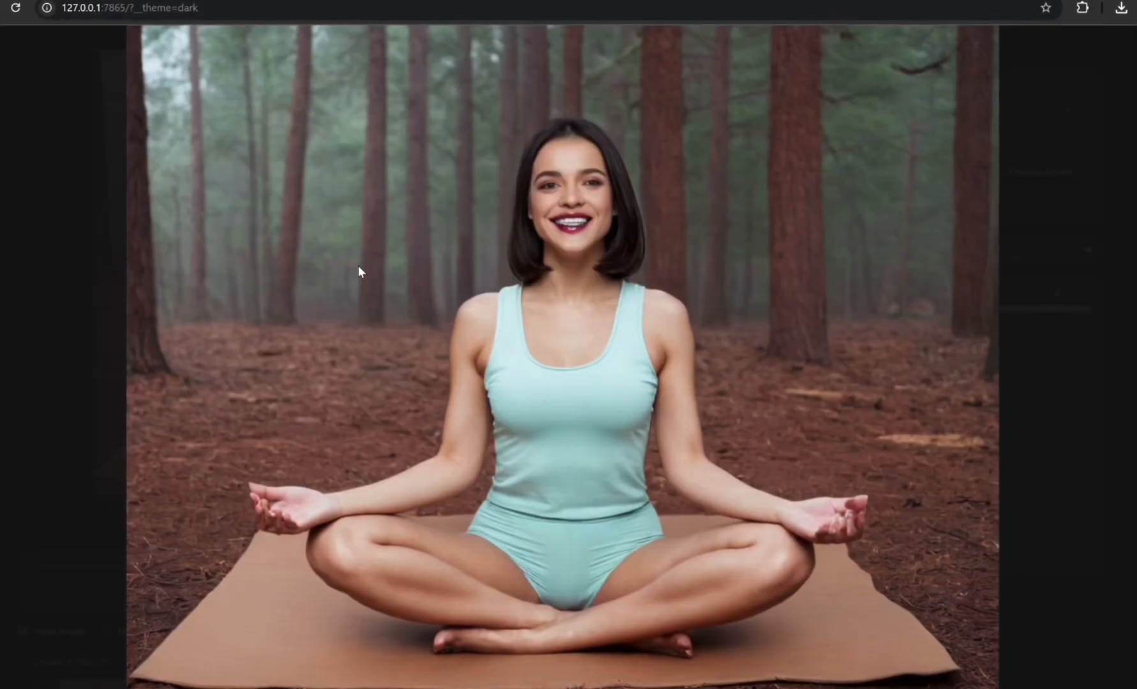
{"action": "left_click", "coordinate": [358, 266]}
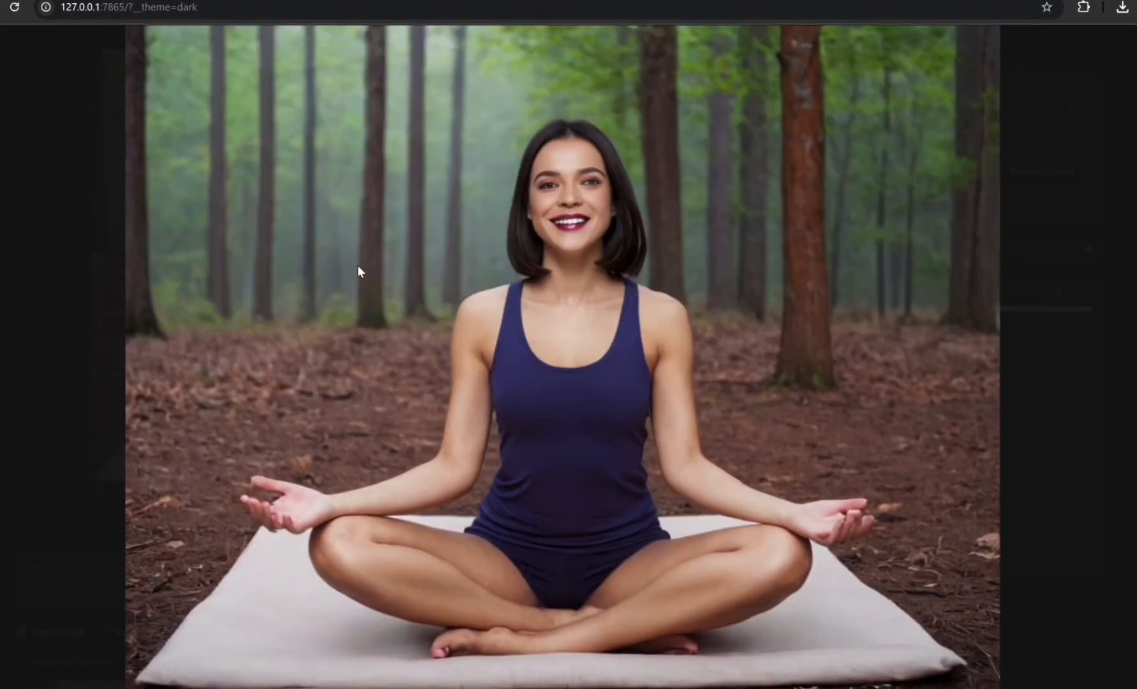